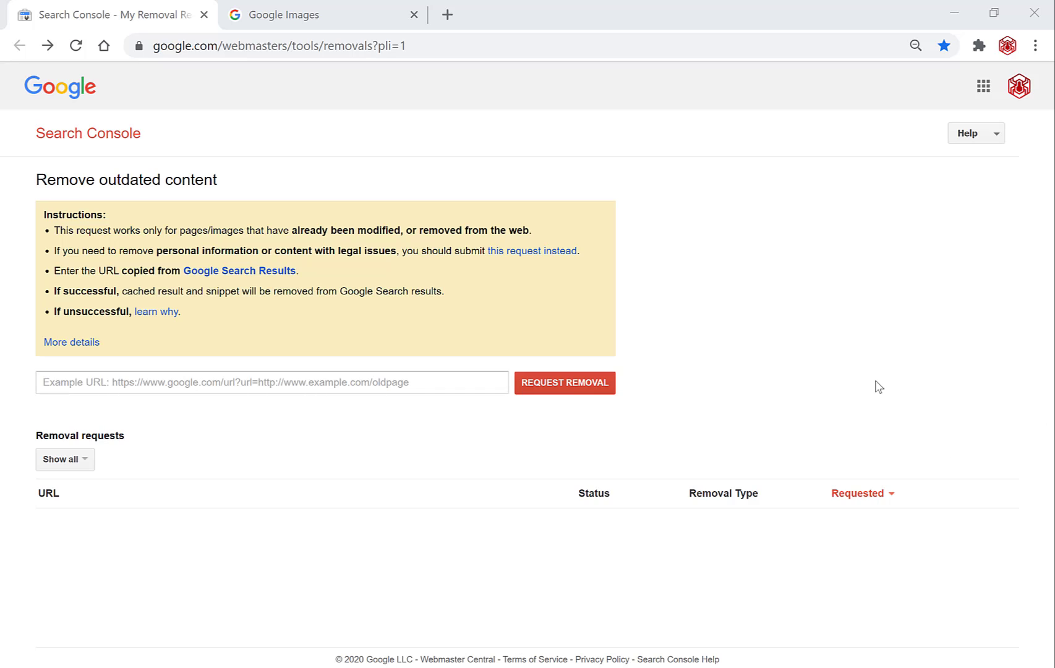
Strip '?pli=1' from the address and reload the removals page at webmasters/tools/removals.
left_click(507, 50)
left_click(507, 50)
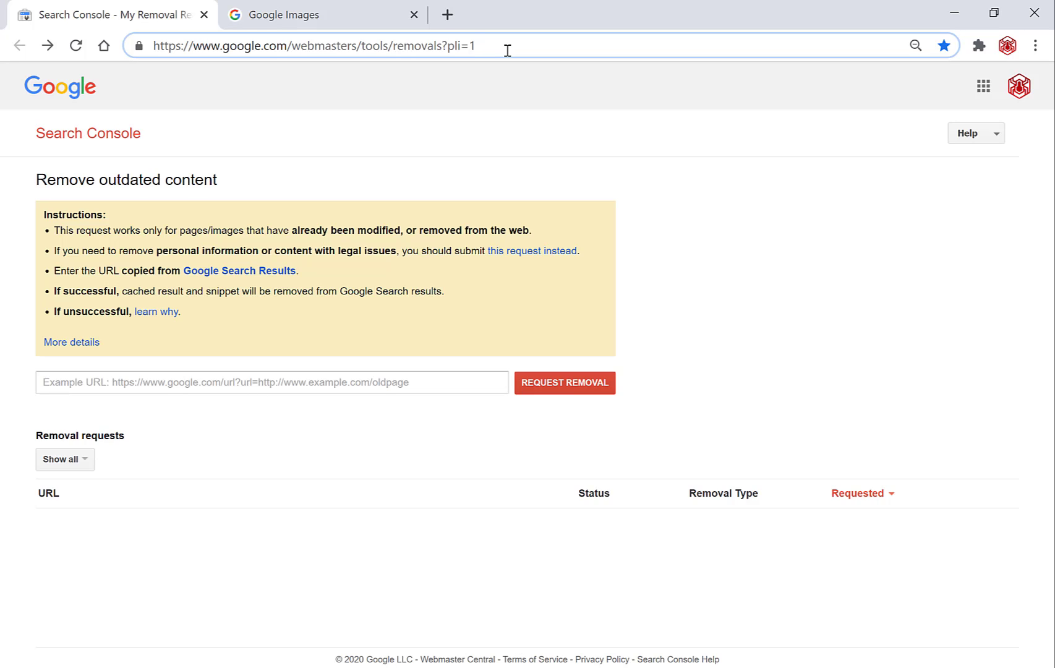
key("BackSpace")
key("BackSpace")
key("BackSpace")
key("BackSpace")
key("BackSpace")
key("BackSpace")
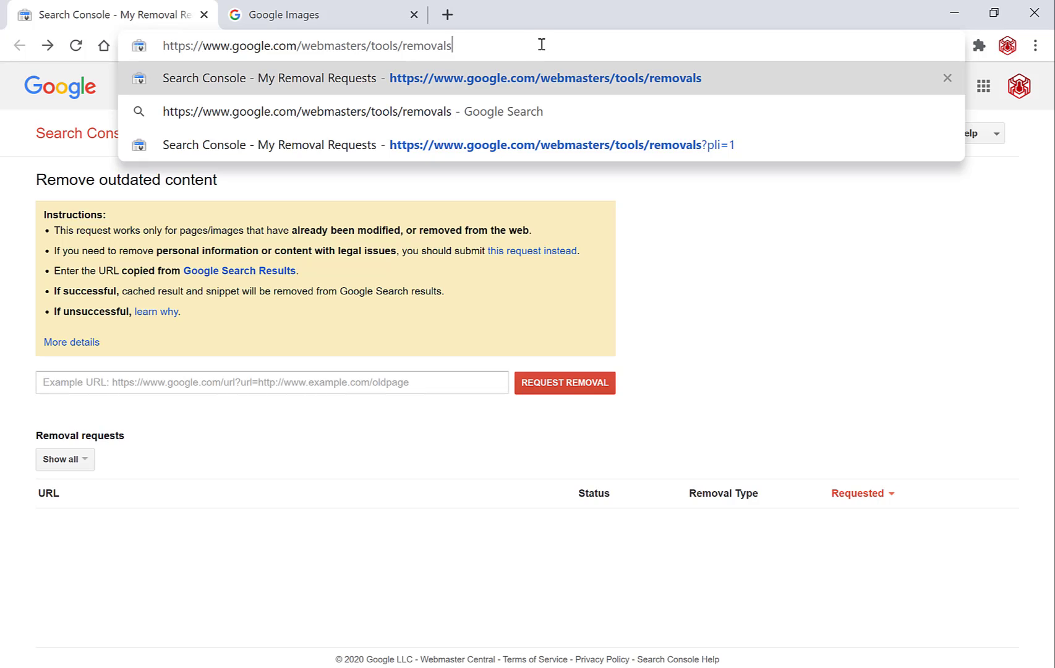
key("Return")
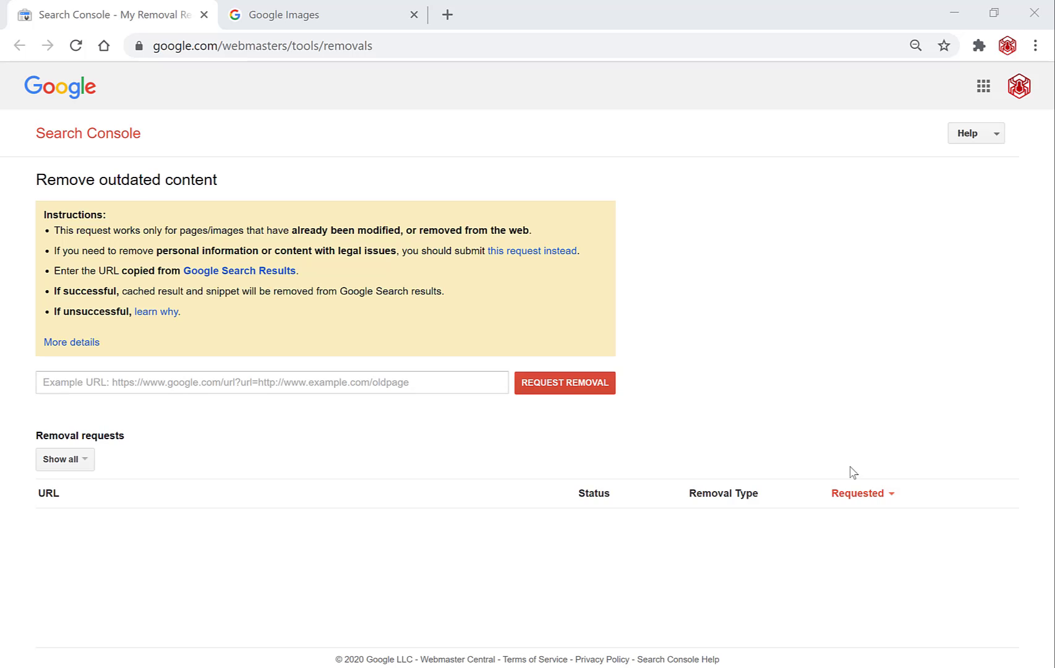
left_click_drag(245, 180, 39, 174)
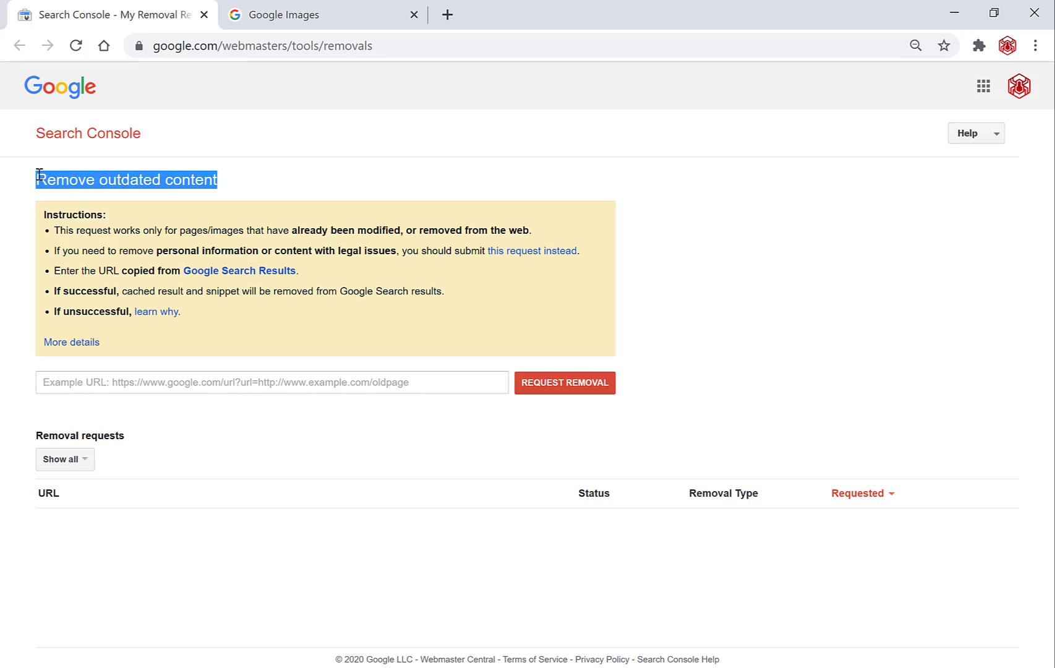
left_click(719, 329)
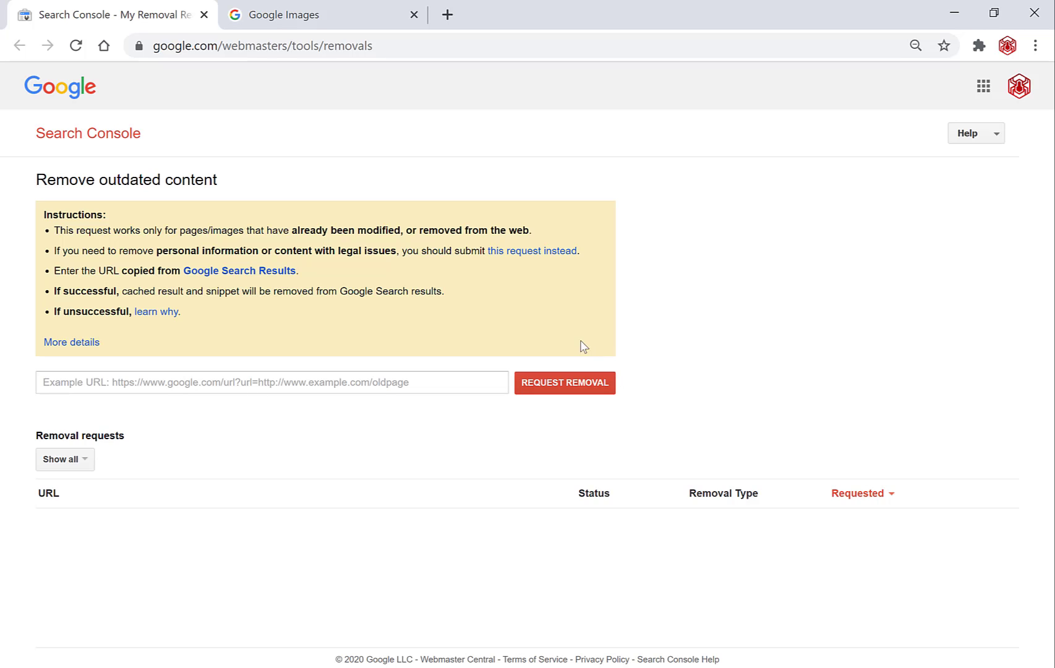
On the Google Images page, search for 'websplaining'.
left_click(327, 24)
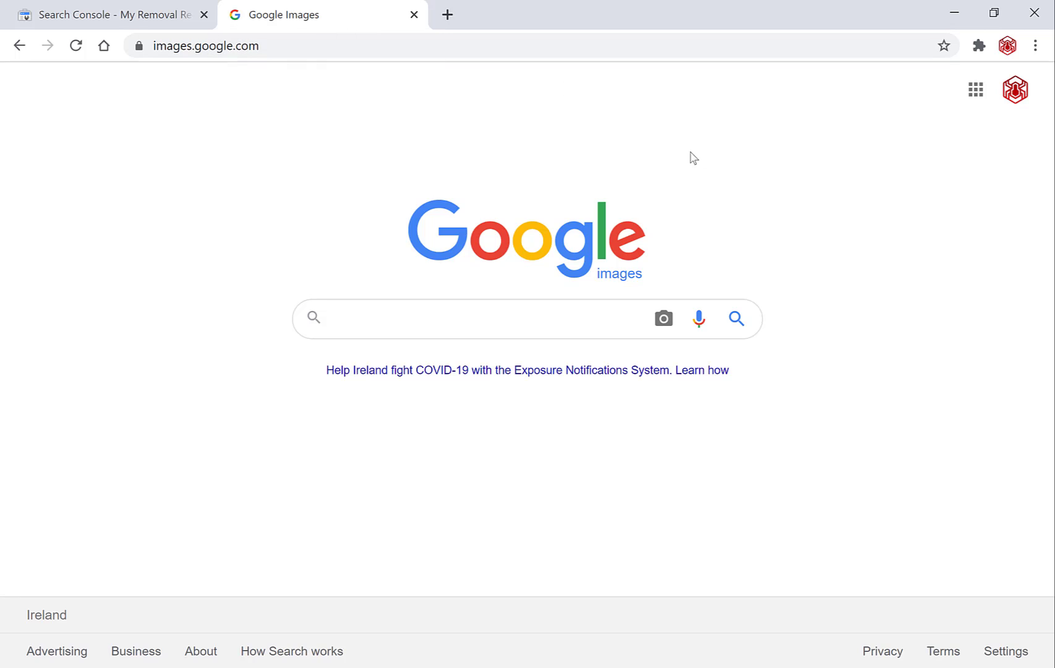
left_click(341, 46)
left_click(341, 46)
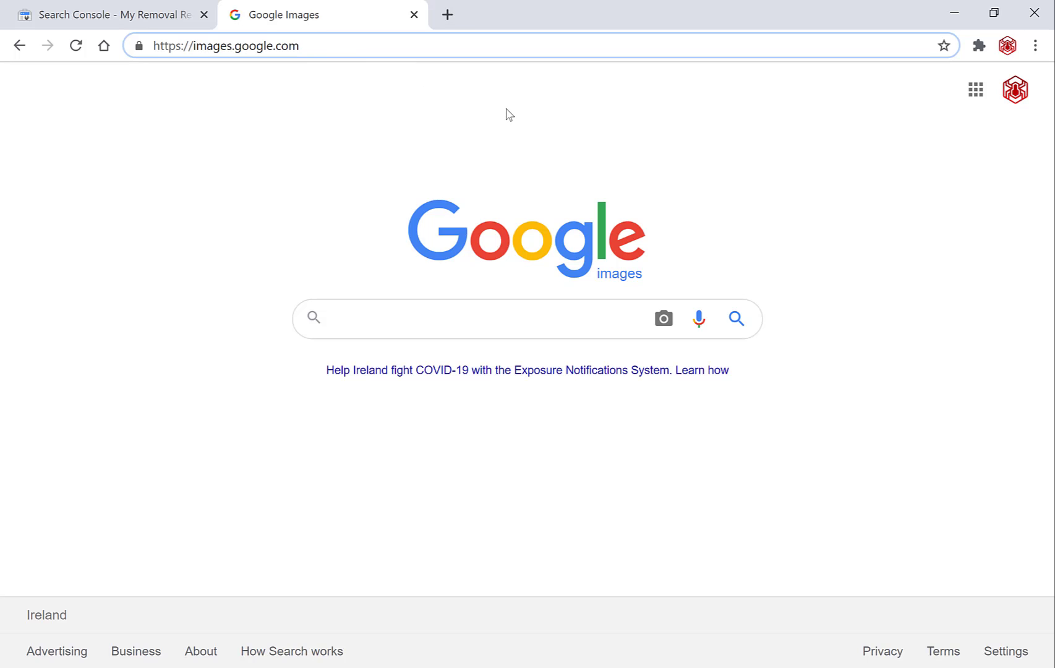
left_click(832, 353)
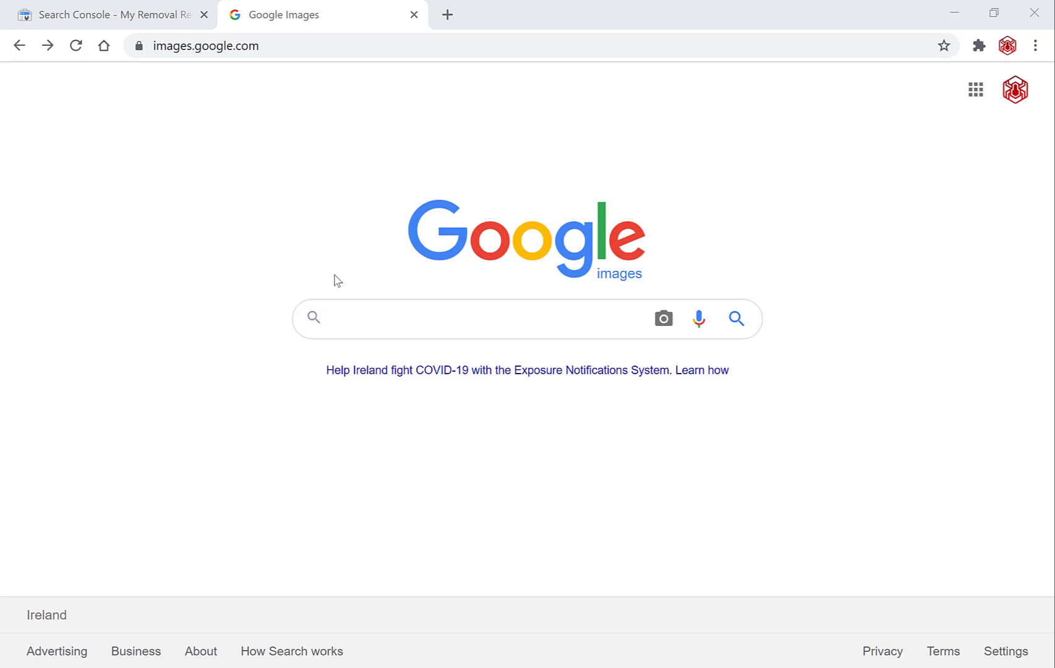
left_click(377, 311)
type("w")
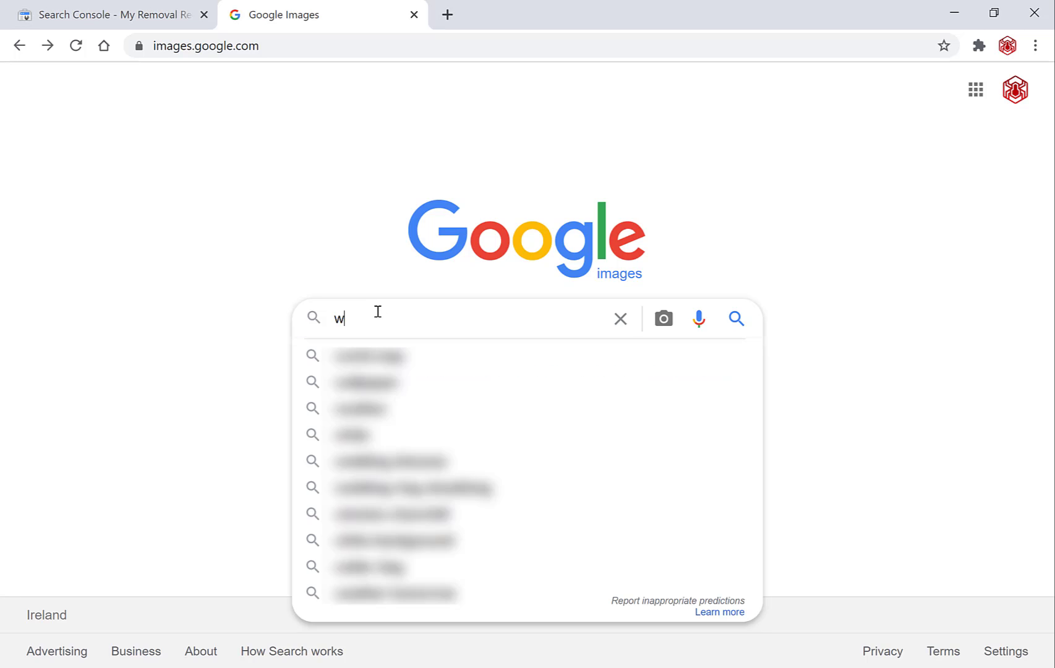
type("ebsplaining")
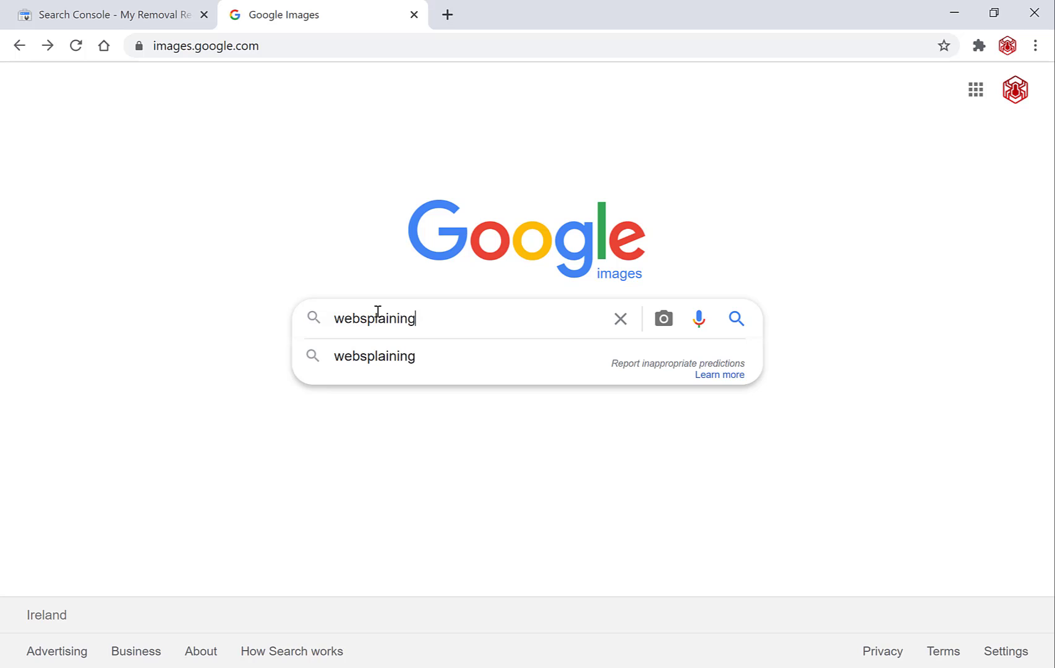
key("Return")
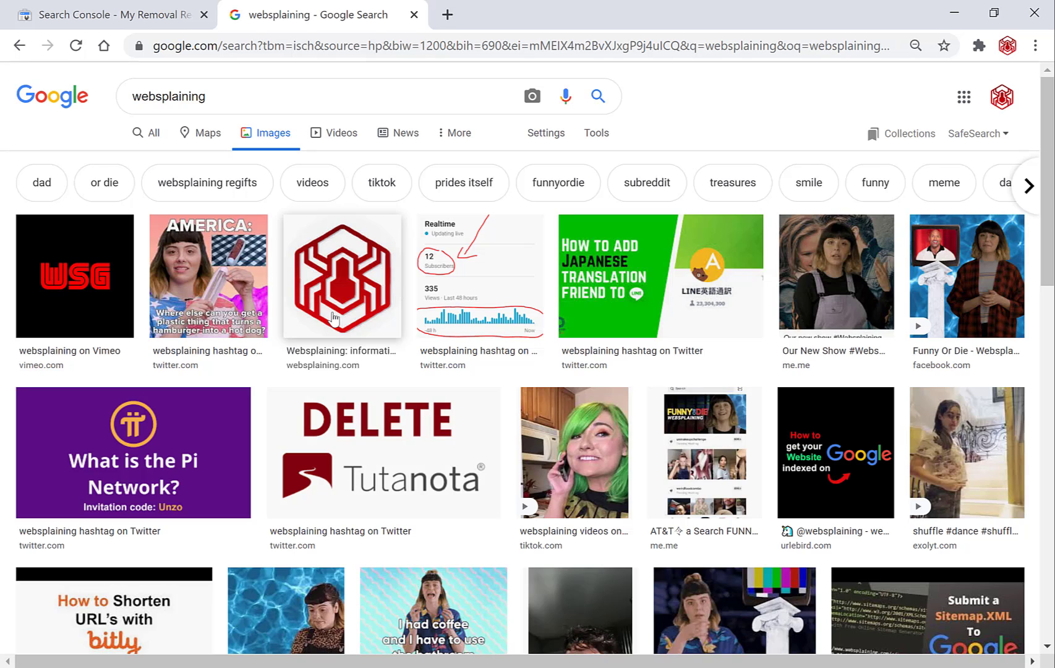
Preview the red WSG Vimeo image and confirm its Vimeo source page is missing.
left_click(64, 302)
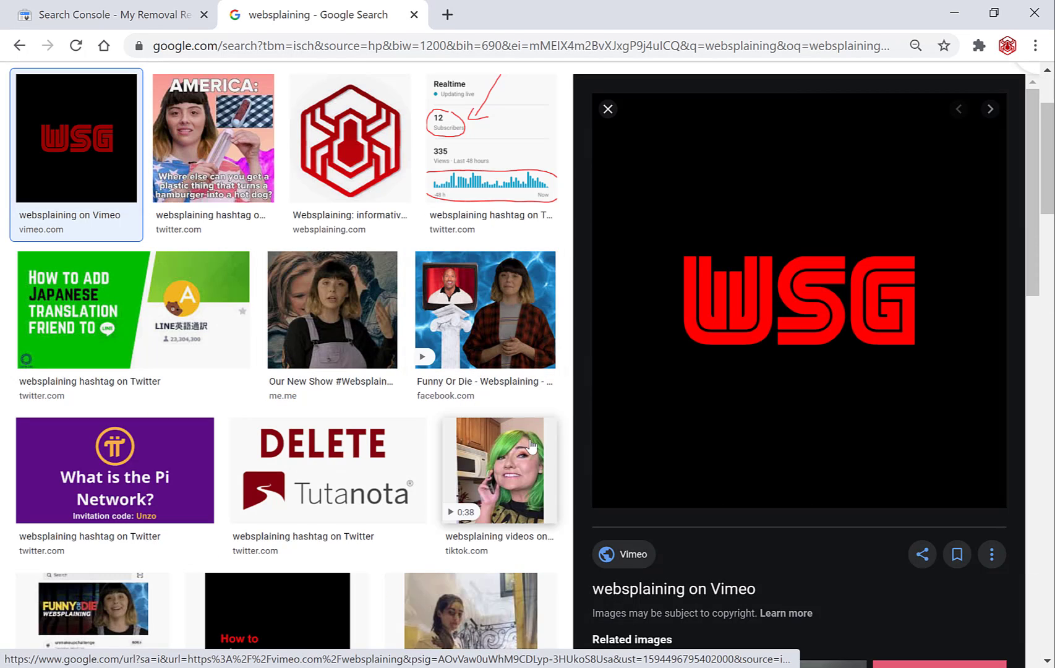
right_click(630, 558)
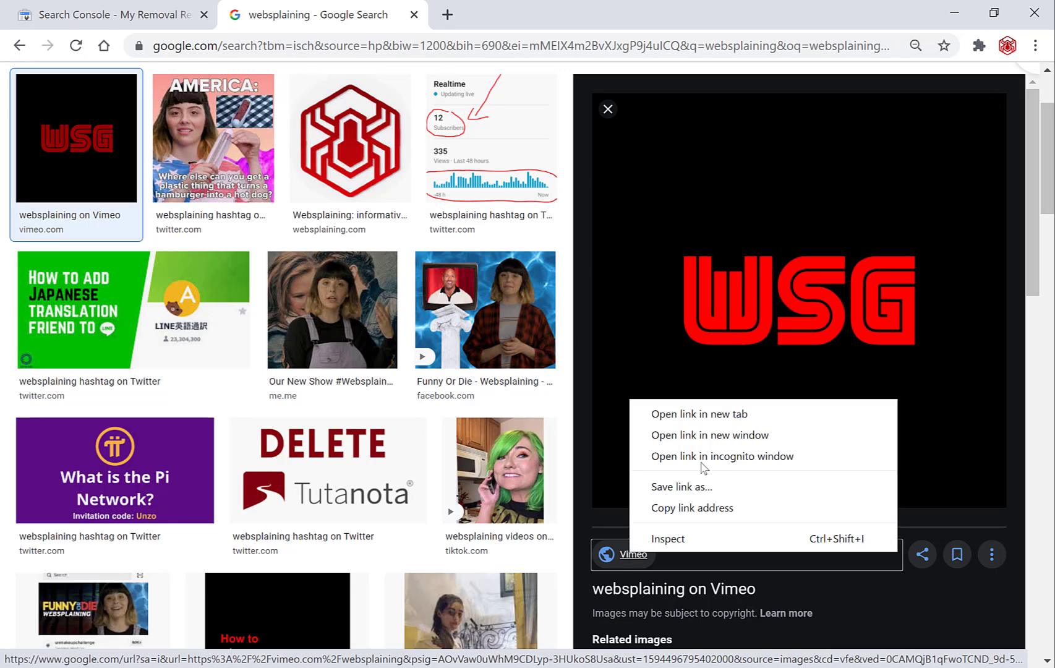
left_click(705, 414)
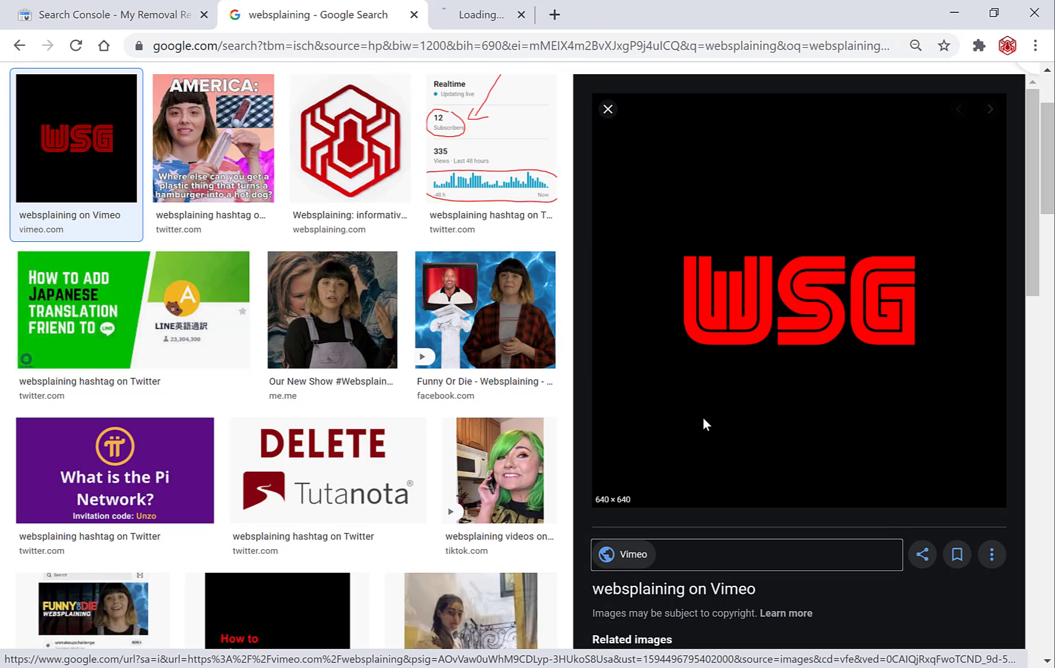
left_click(518, 18)
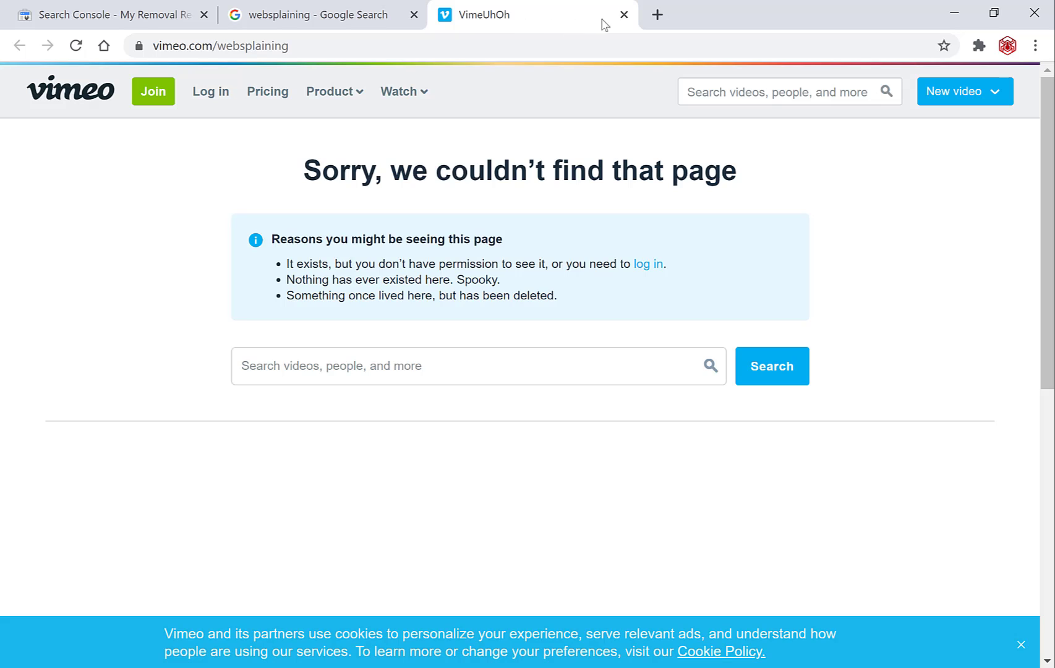
left_click(624, 15)
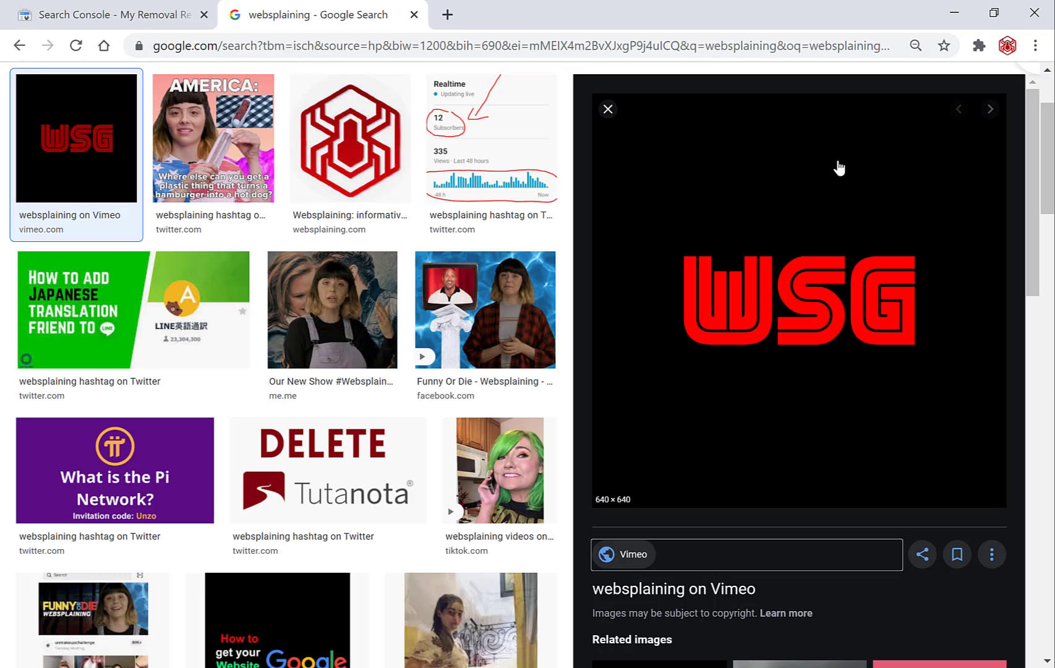
Copy the WSG result's link address.
right_click(791, 286)
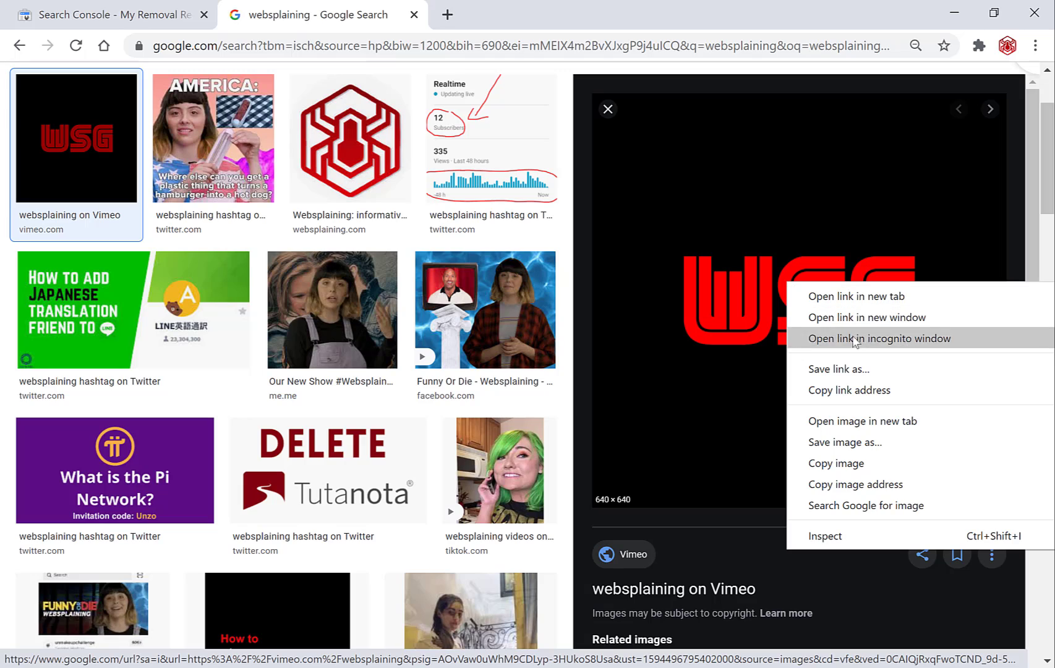
left_click(877, 390)
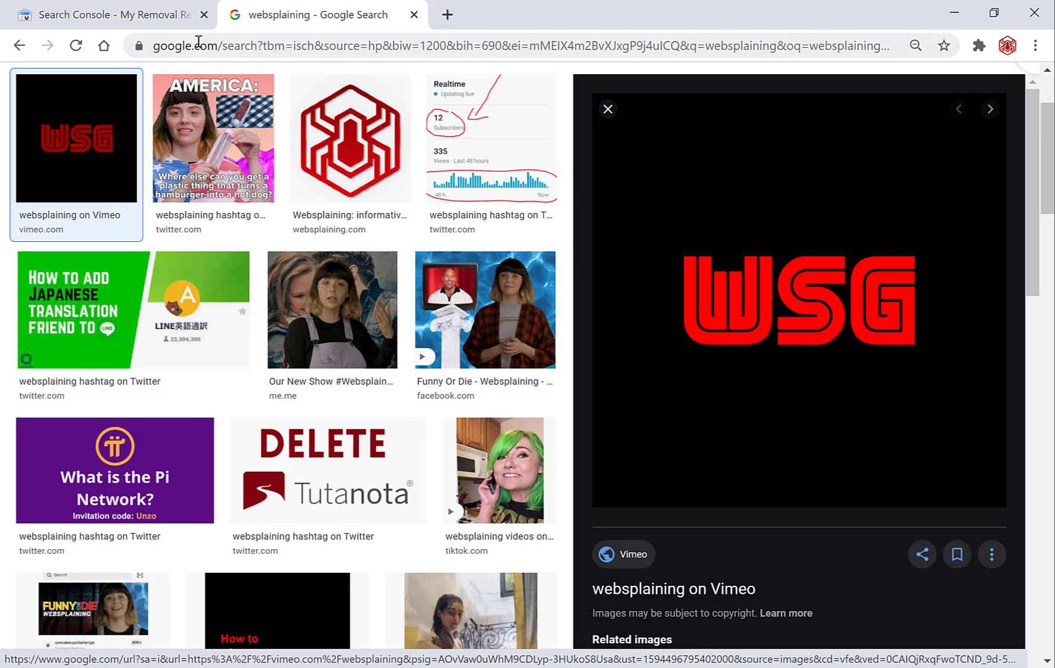
left_click(163, 19)
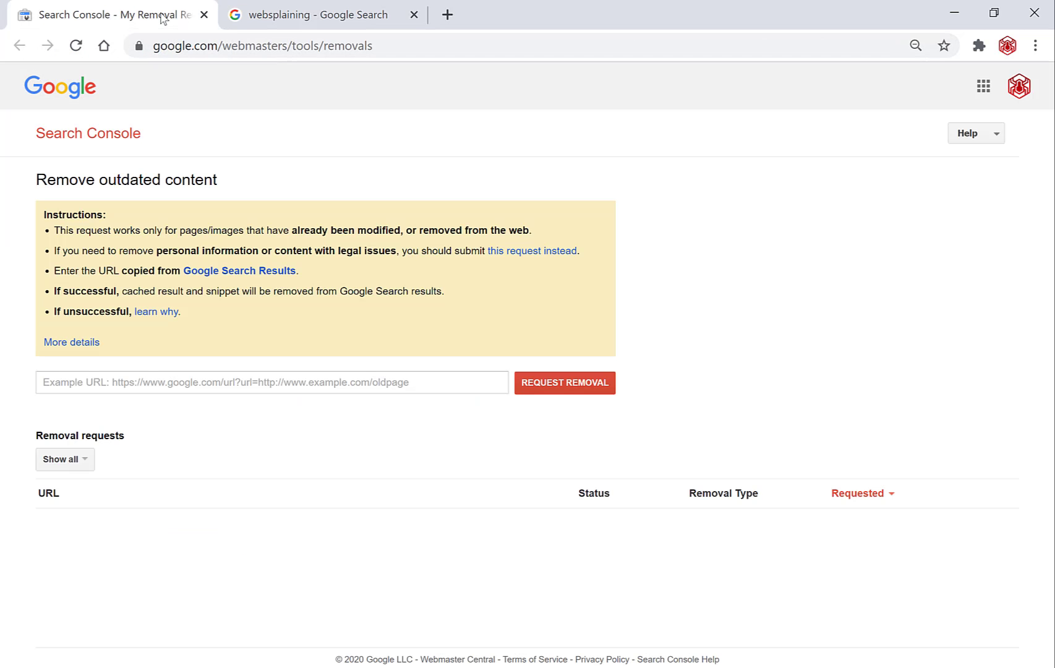
left_click(286, 382)
right_click(287, 383)
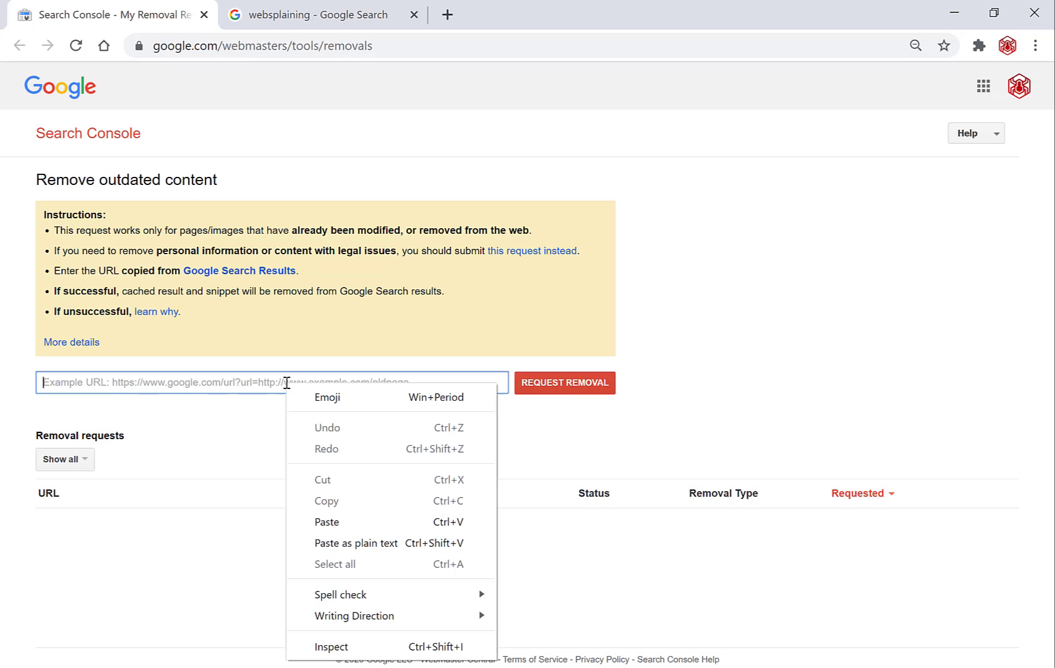
left_click(365, 522)
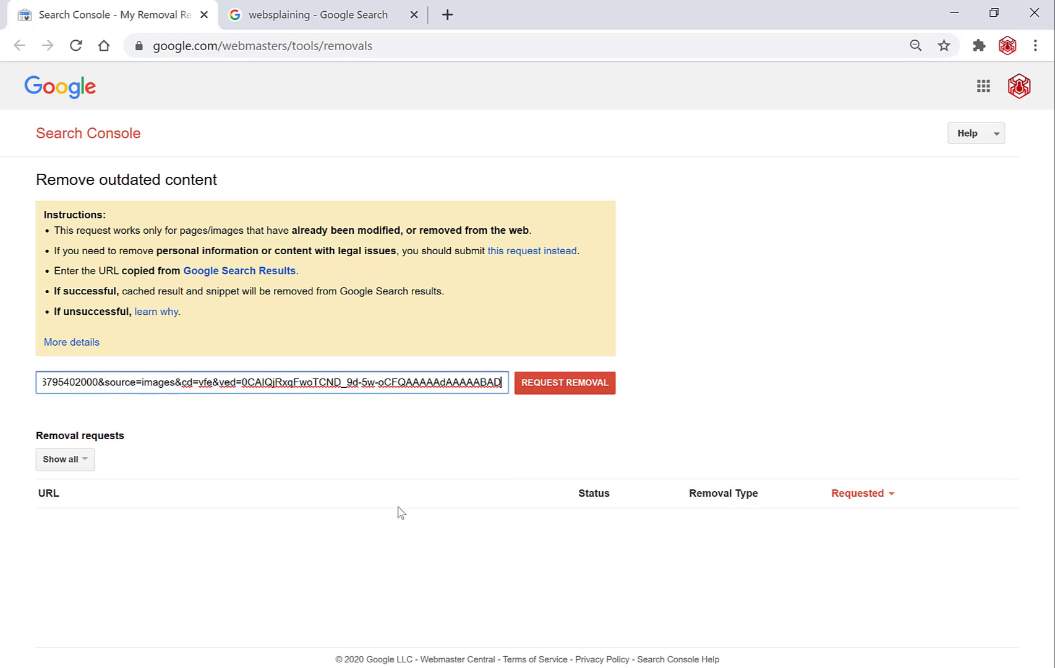
left_click(550, 390)
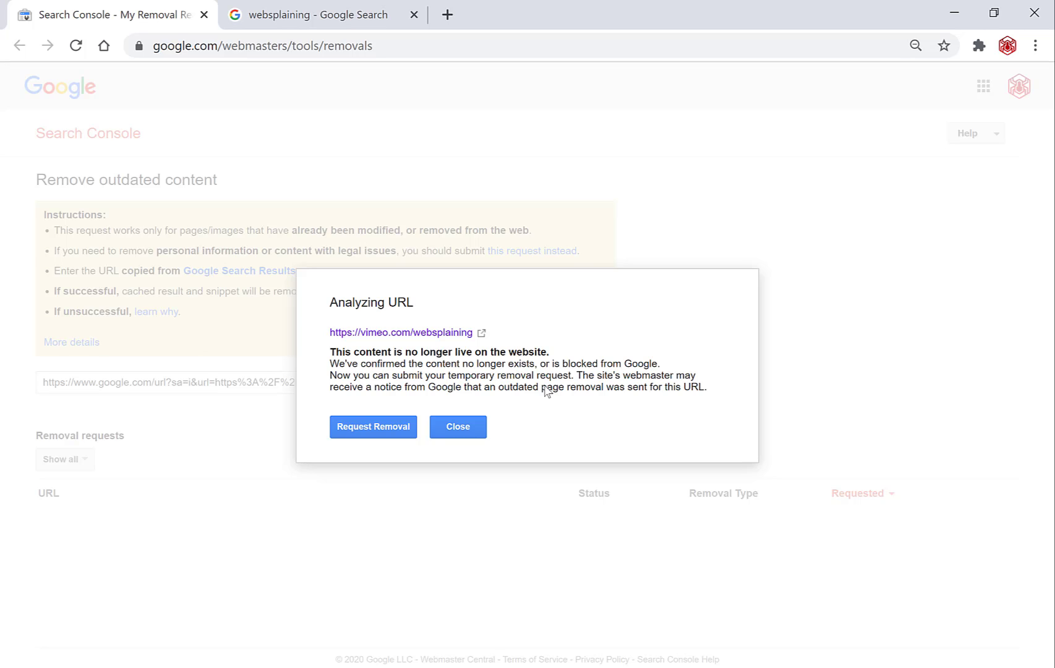
left_click_drag(565, 352, 335, 351)
left_click(399, 425)
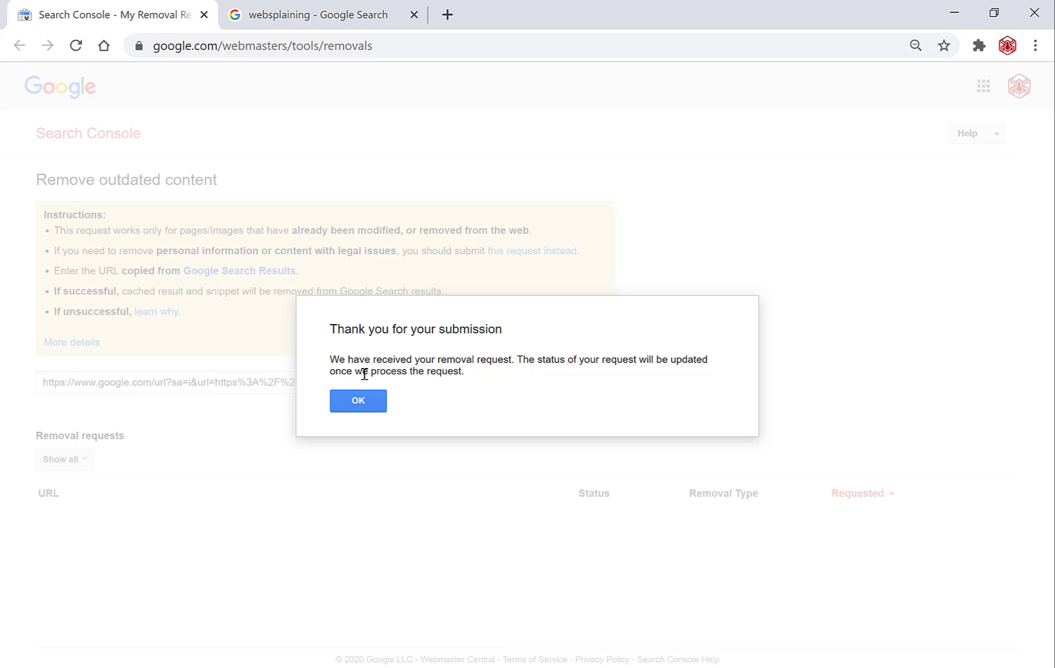
left_click(365, 401)
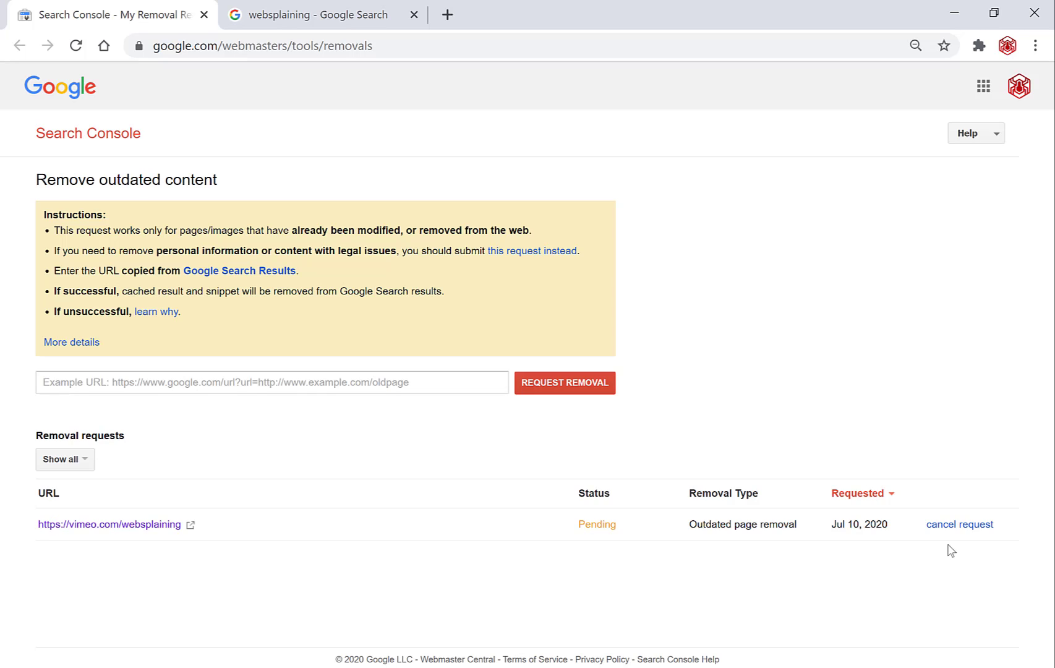
Preview the spider logo result and open websplaining.com in a new tab.
left_click(328, 6)
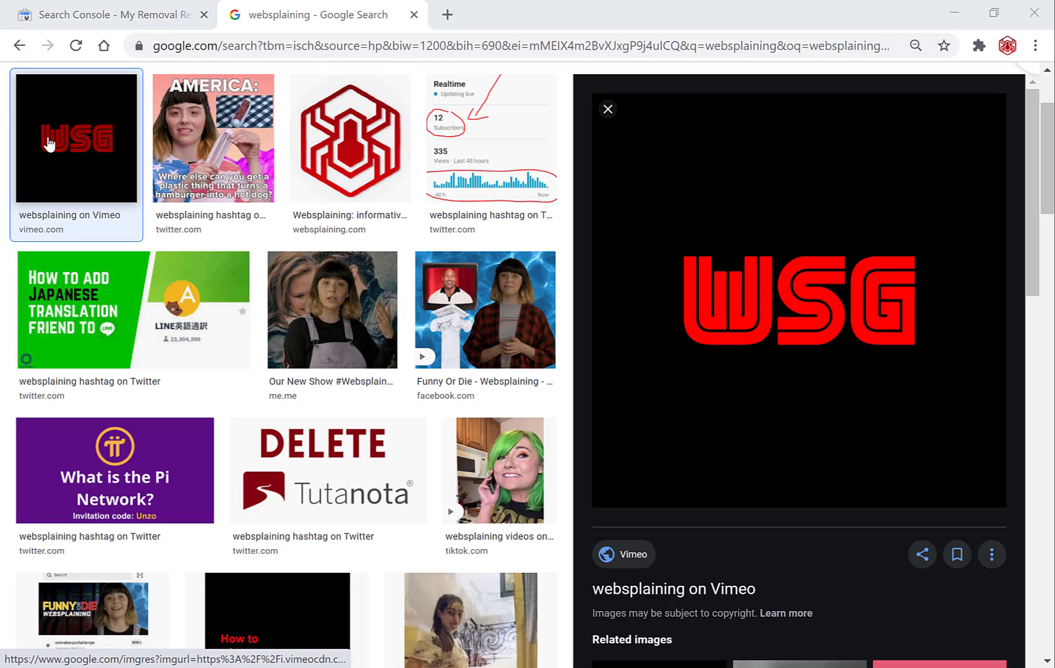
left_click(348, 130)
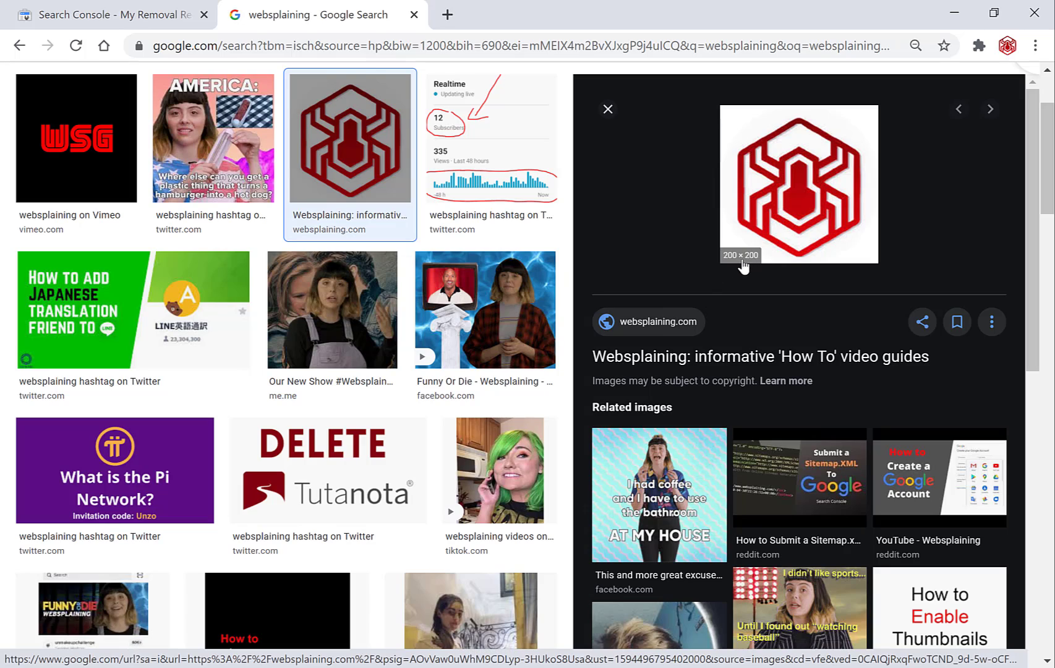
right_click(667, 323)
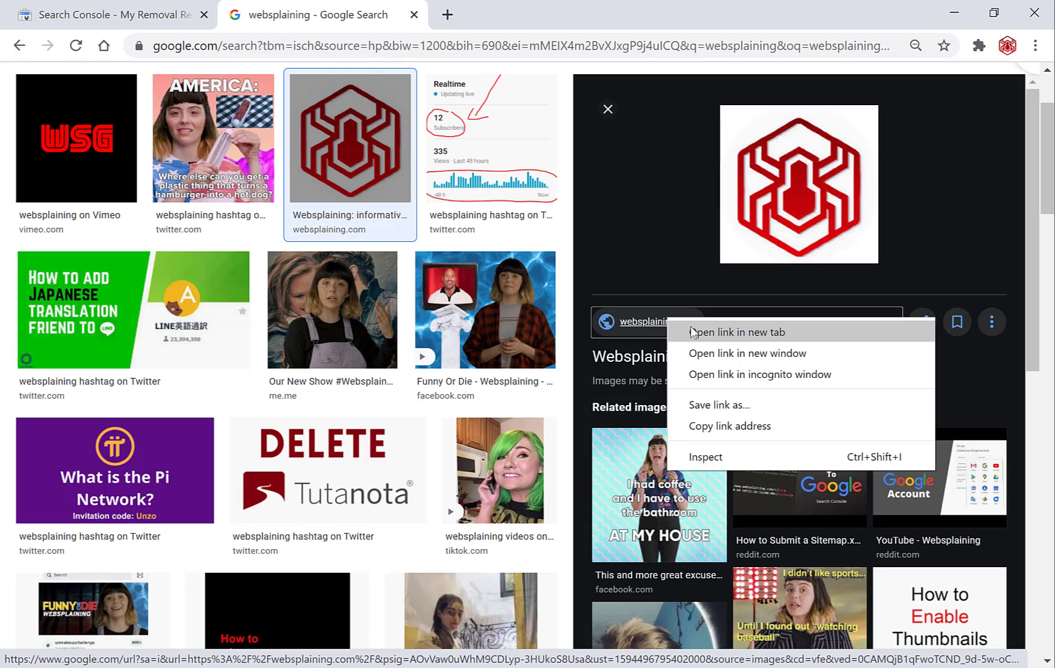
left_click(691, 332)
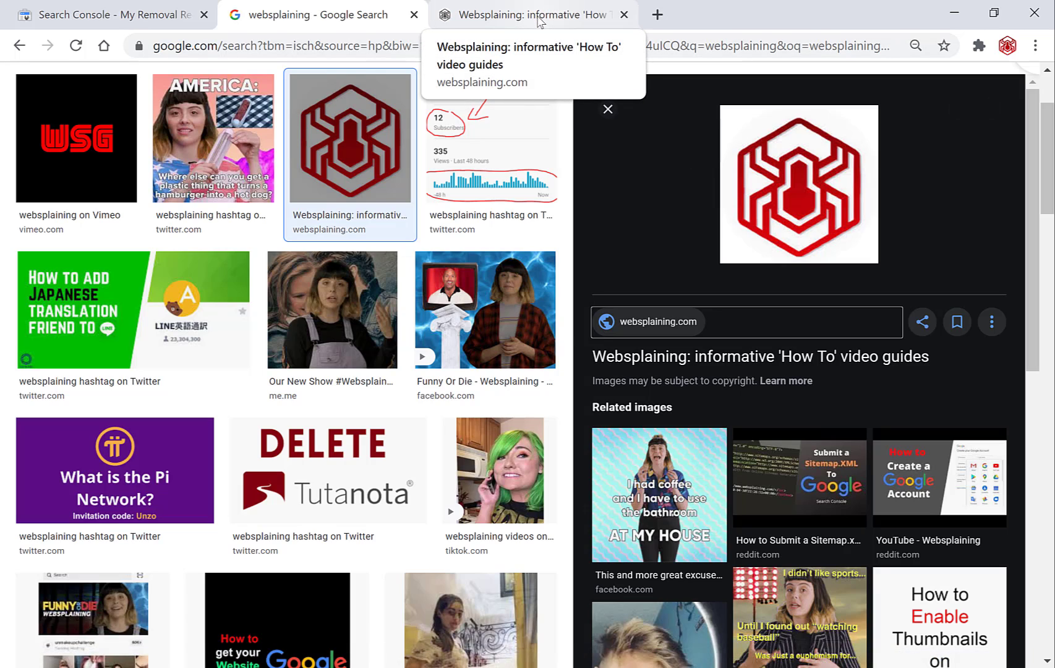
left_click(538, 21)
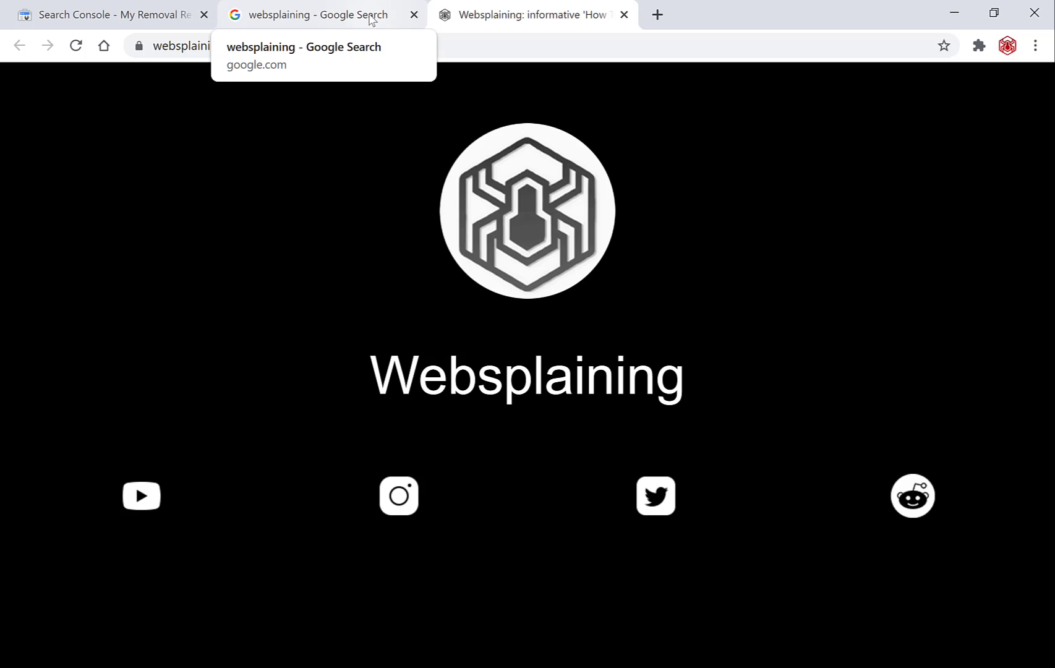
Copy the logo result's link address from the preview.
left_click(371, 19)
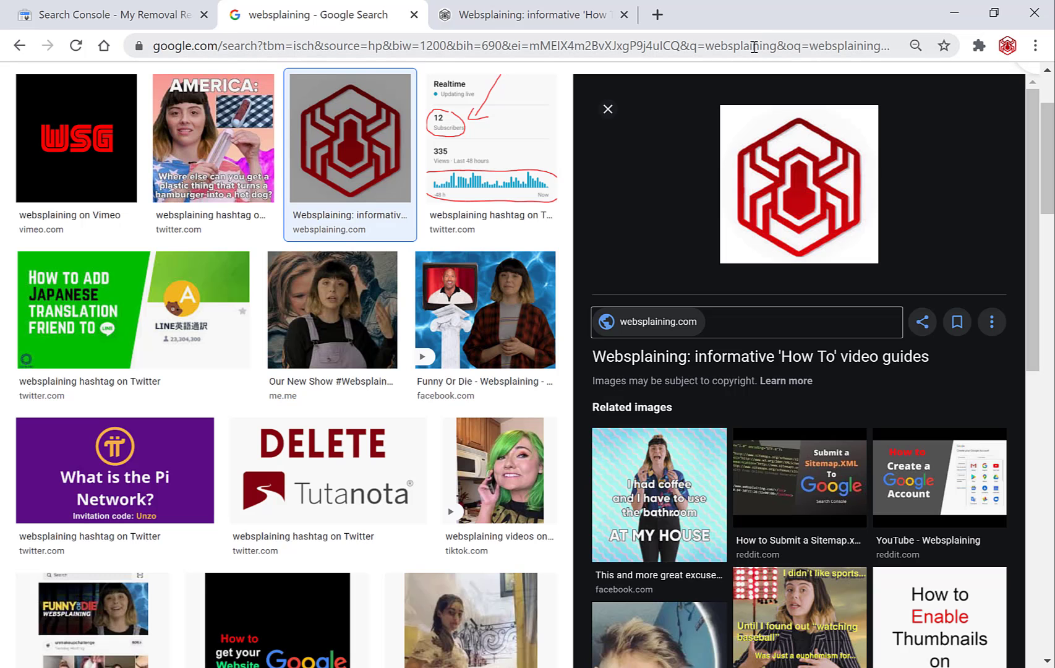
right_click(792, 182)
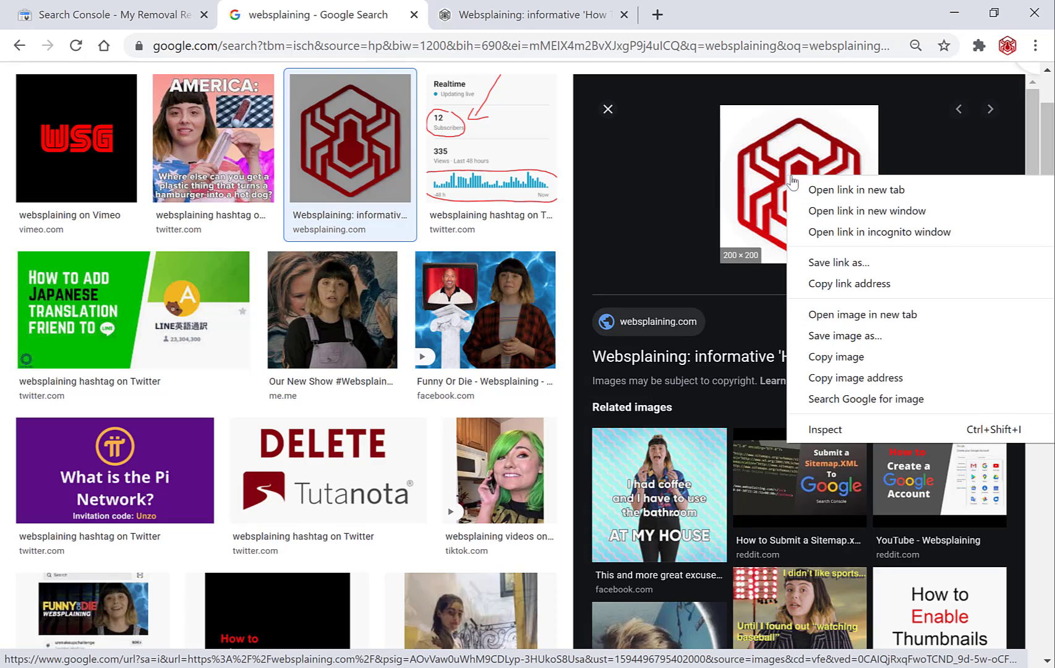
left_click(848, 279)
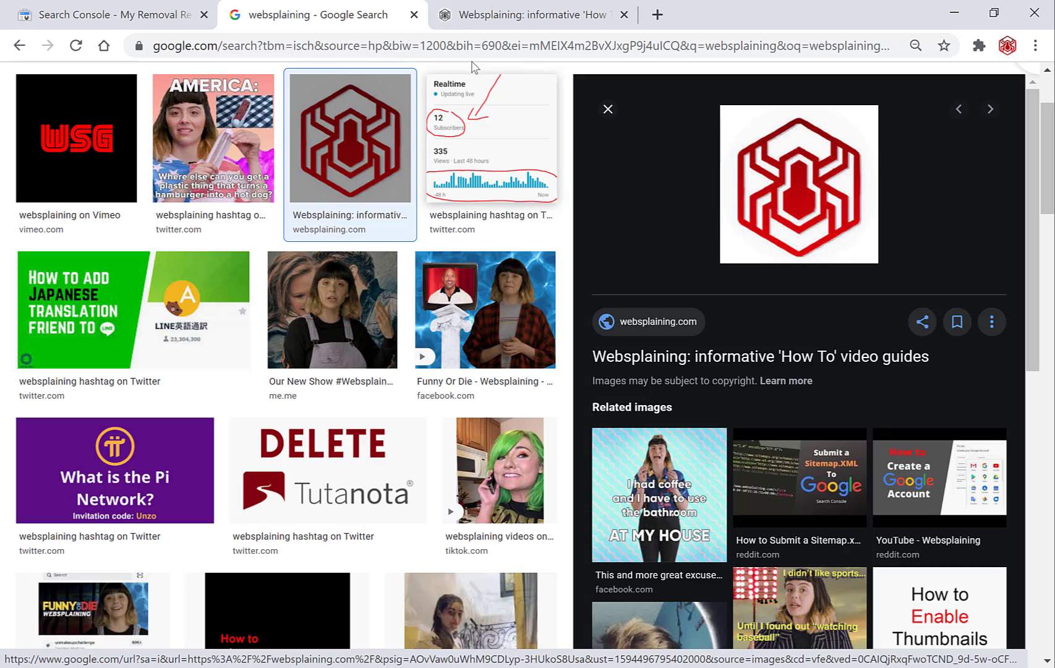
Paste the copied logo result link into the removal URL field and submit it.
left_click(178, 9)
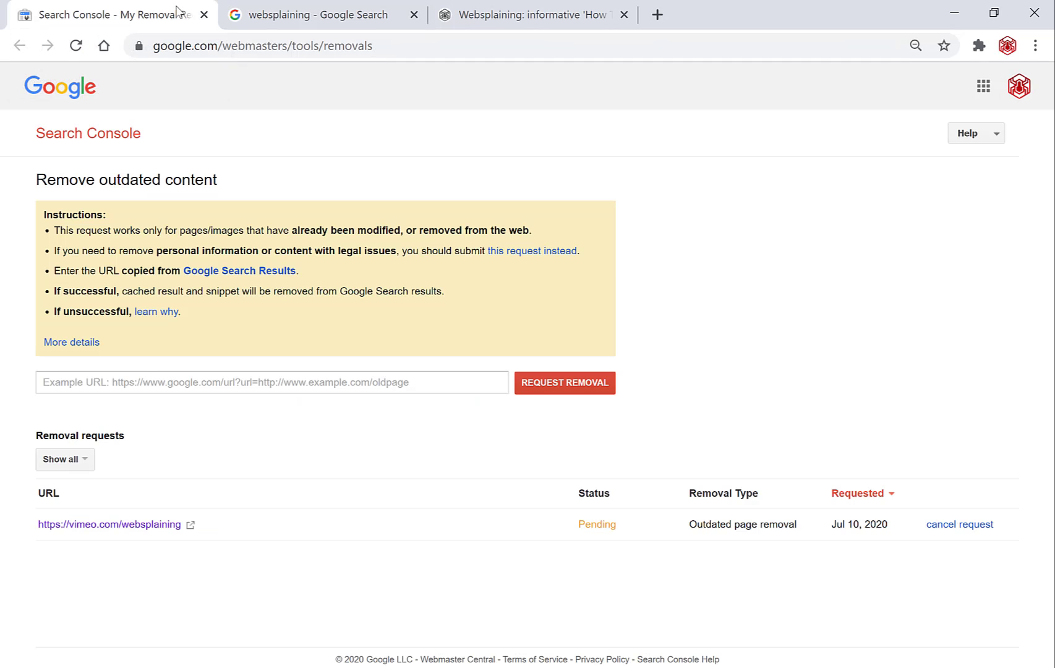
left_click(230, 377)
right_click(230, 377)
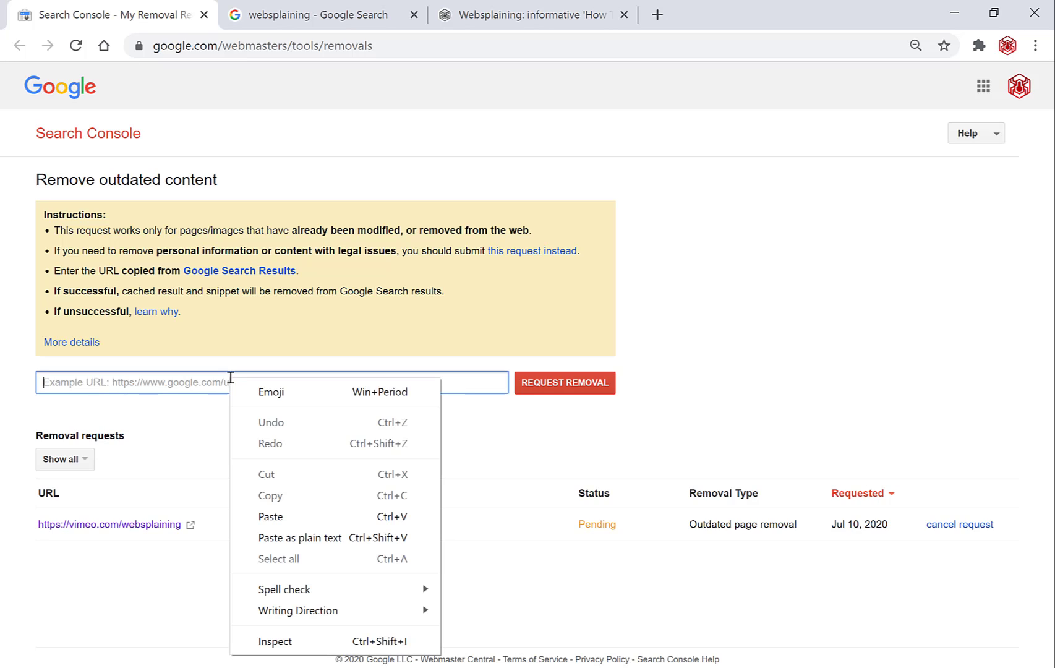
left_click(270, 516)
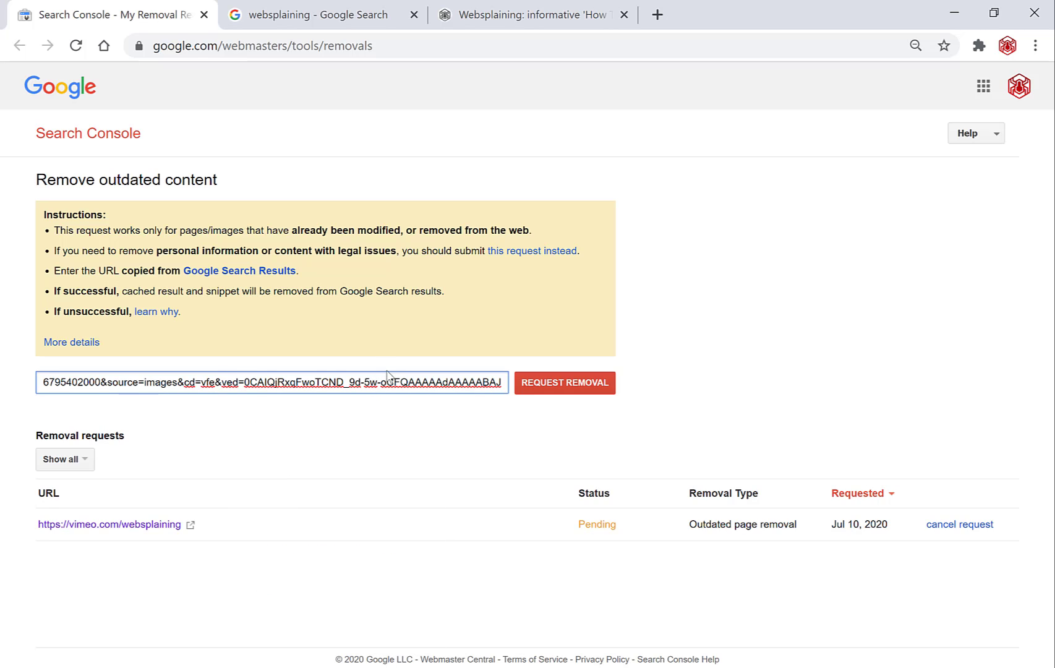
left_click(551, 400)
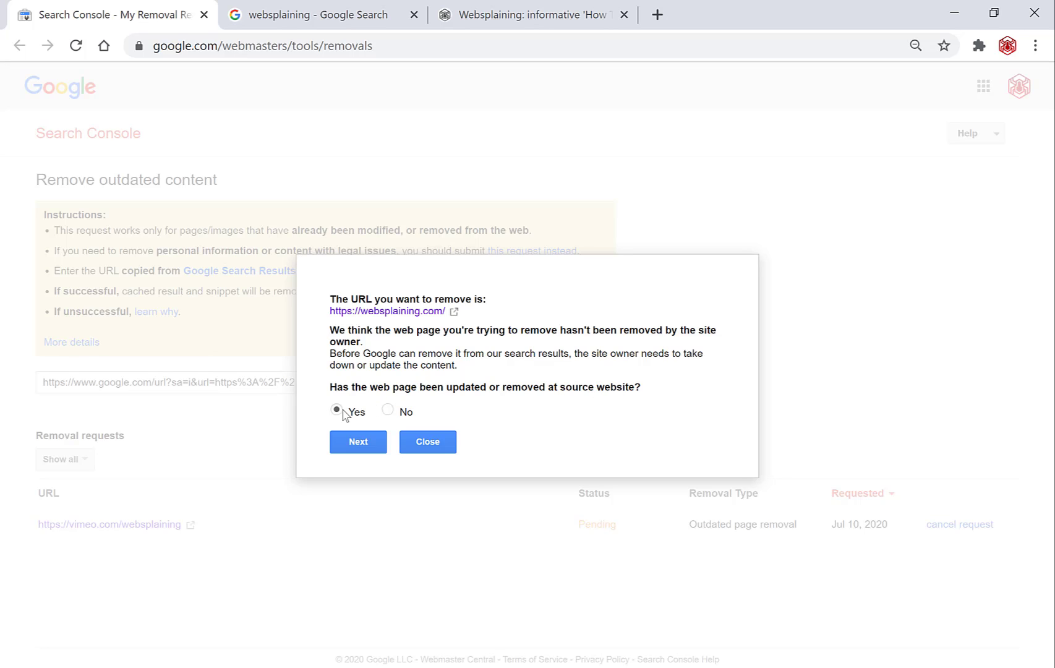
Answer Yes that the page changed and choose 'The snippet and cache are outdated'.
left_click(358, 443)
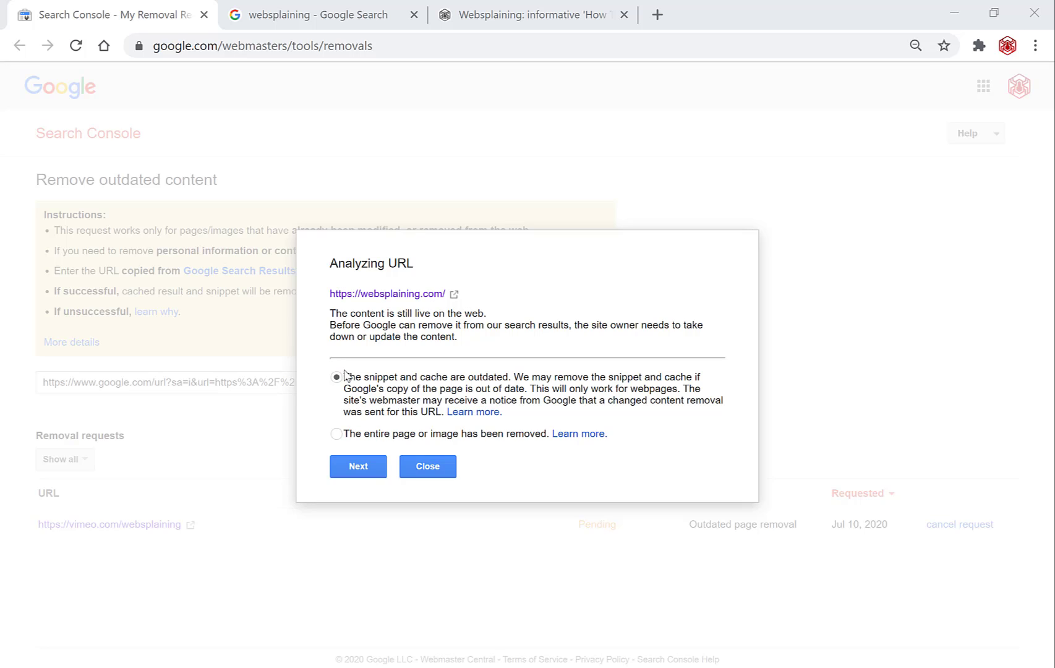
left_click(374, 471)
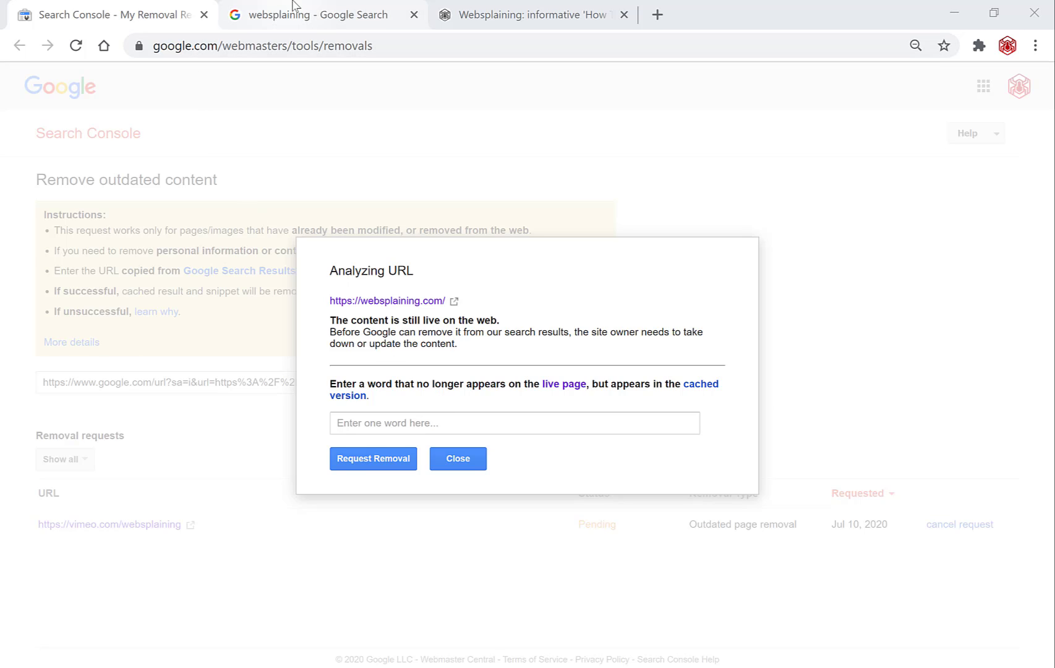
Load the logo's copied image address in a new fourth tab.
left_click(318, 10)
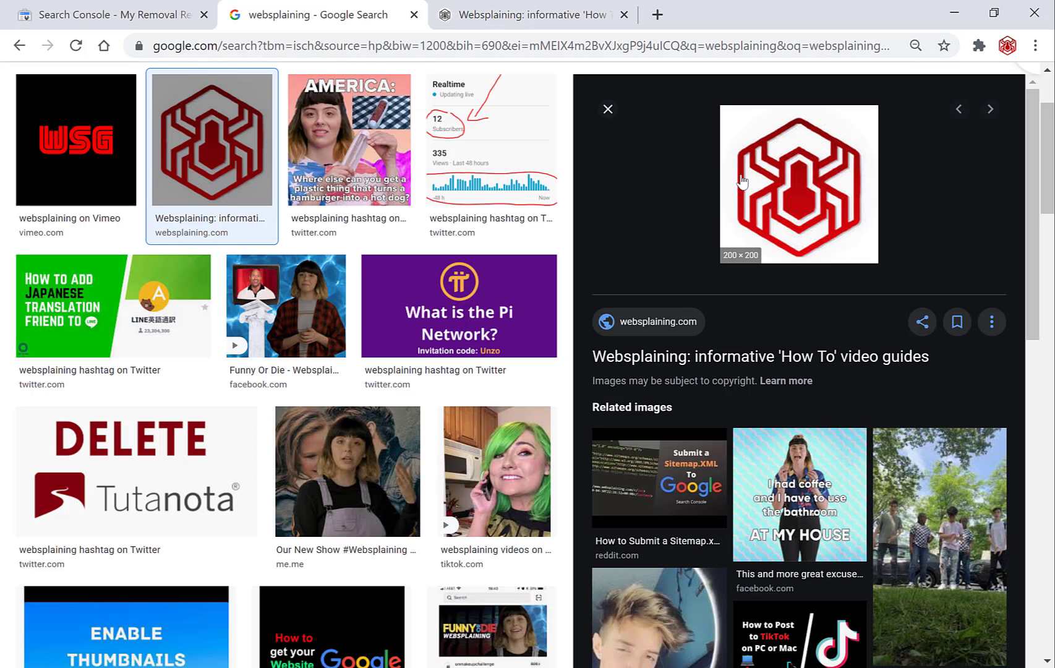
right_click(796, 188)
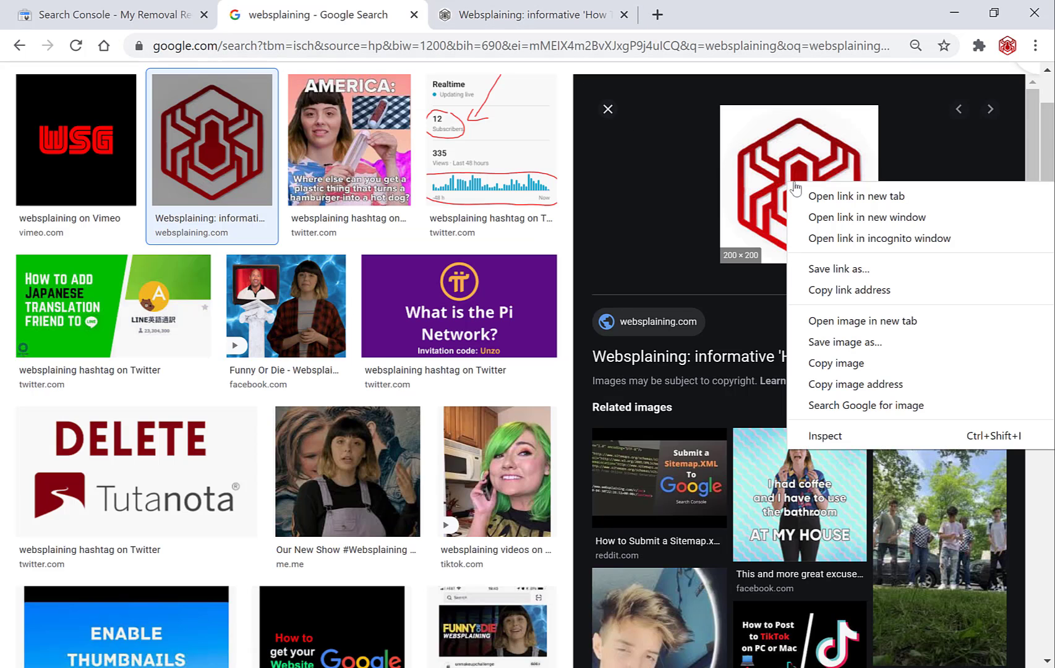
left_click(869, 384)
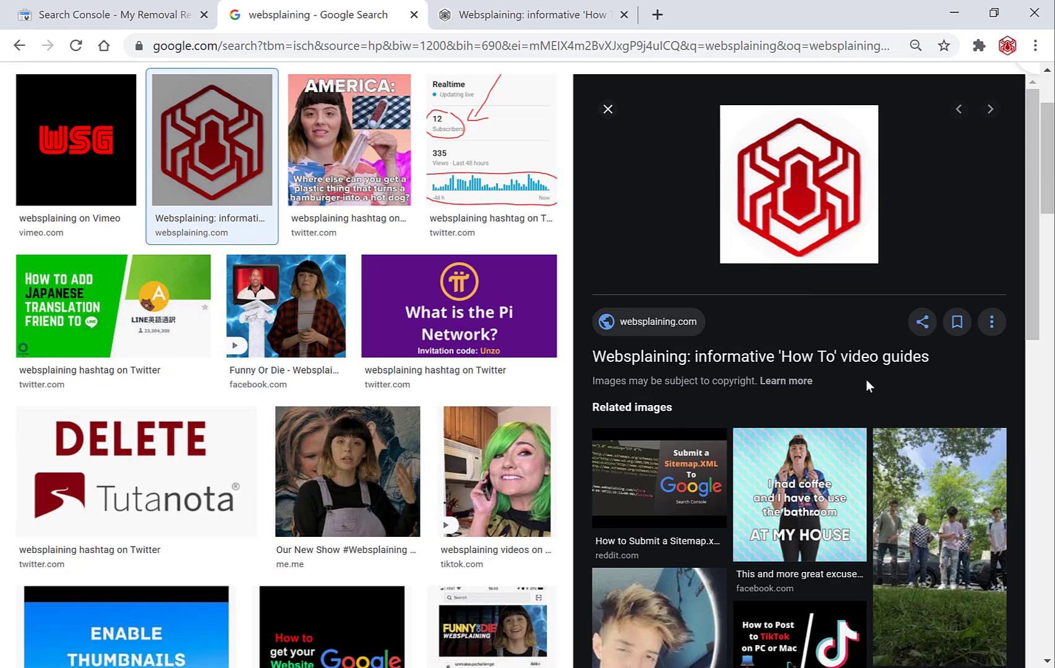
left_click(665, 11)
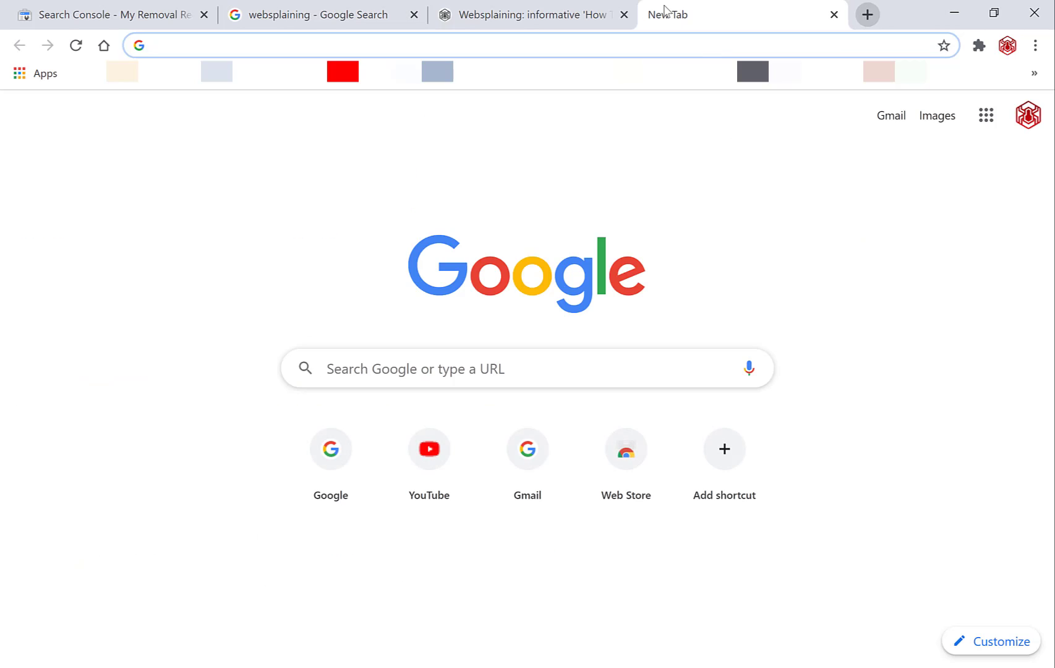
key("ctrl+v")
key("Return")
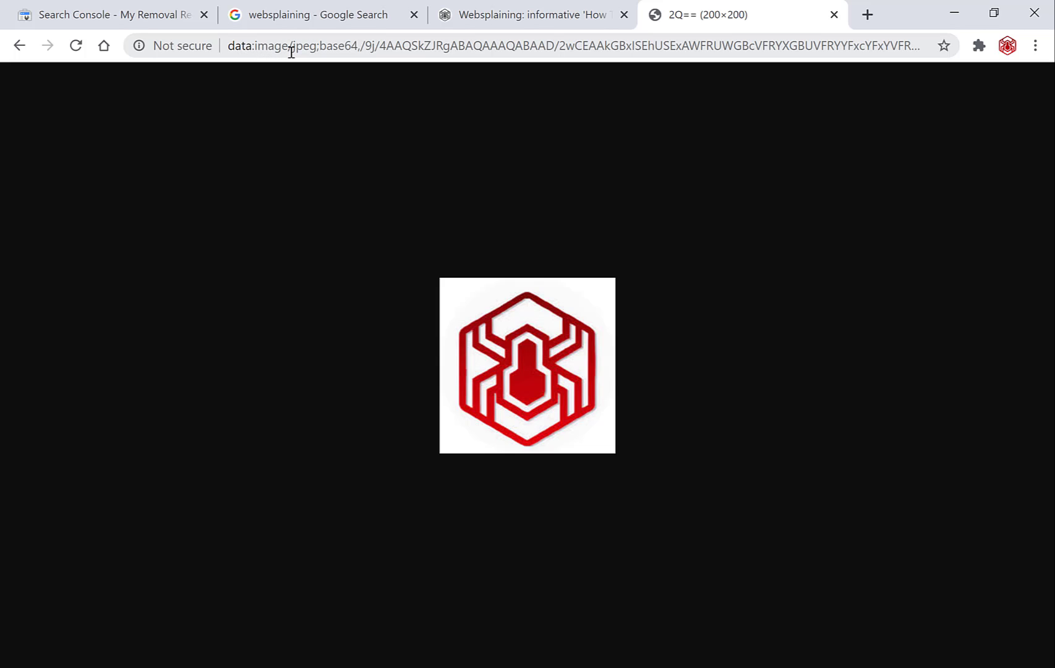
Copy the word 'jpeg' from the image address.
left_click(316, 46)
left_click_drag(316, 46, 293, 48)
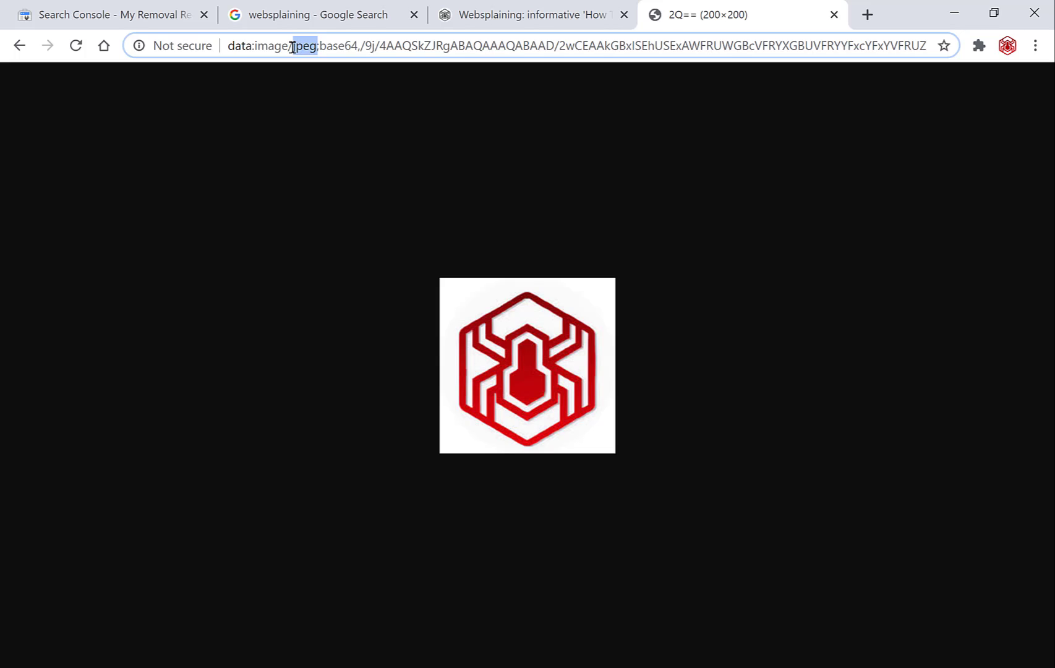
right_click(301, 48)
left_click(327, 146)
Enter 'jpeg' as the missing word and submit the websplaining.com removal request.
left_click(116, 17)
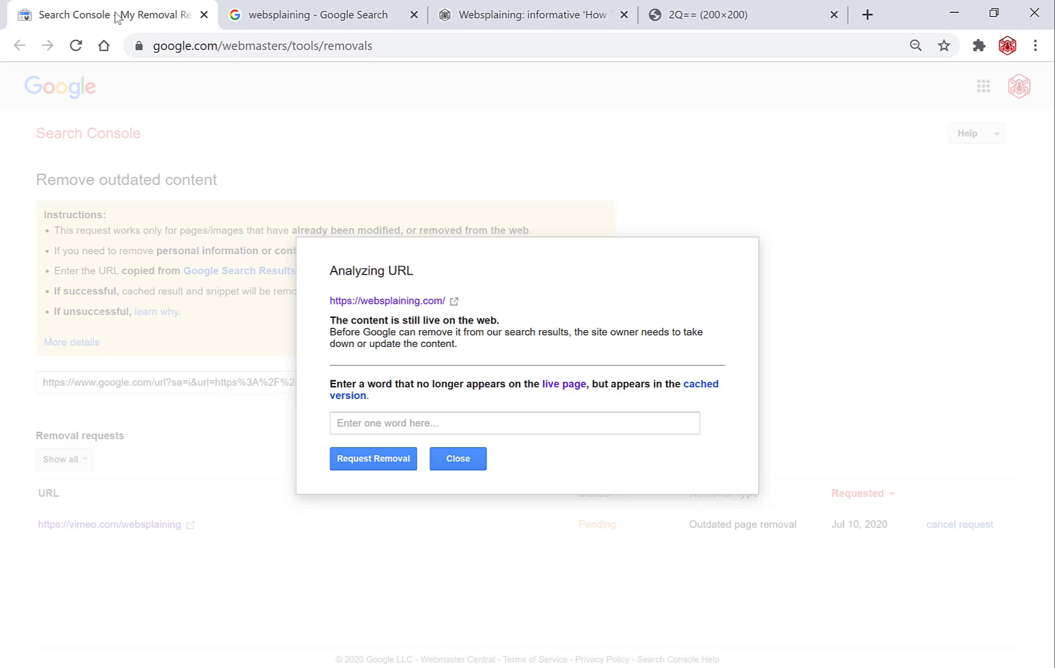
left_click(382, 426)
key("ctrl+v")
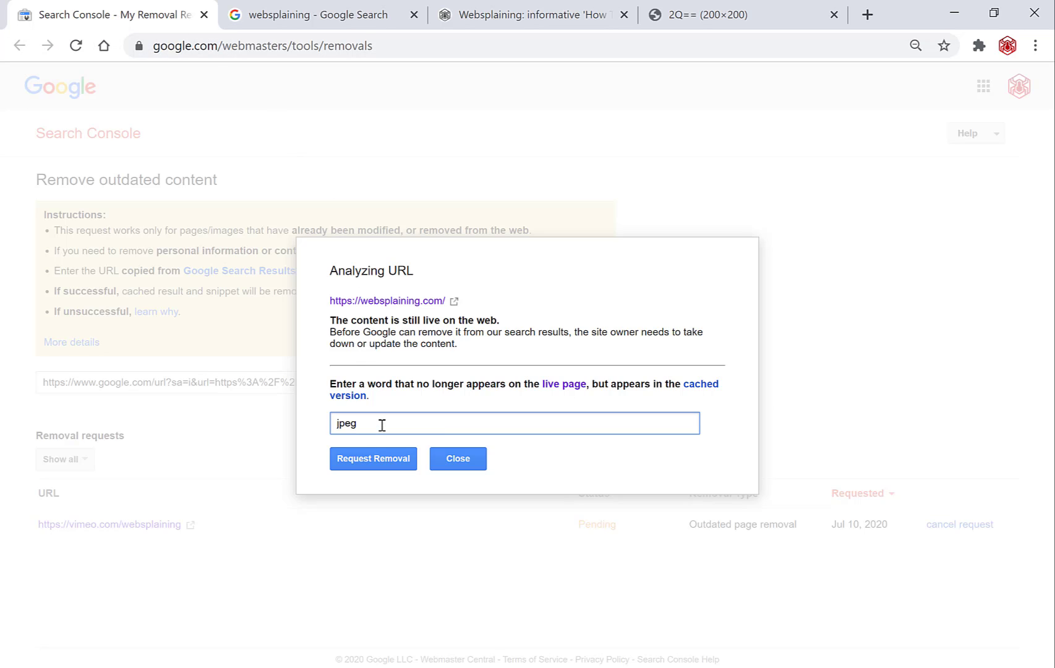
left_click(379, 459)
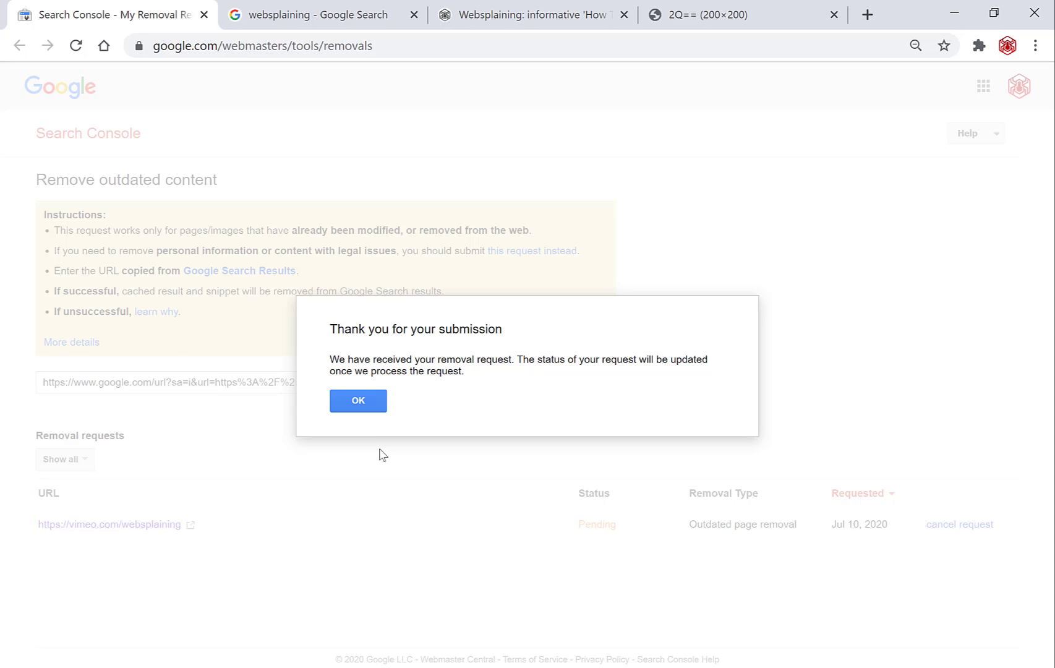
left_click(361, 400)
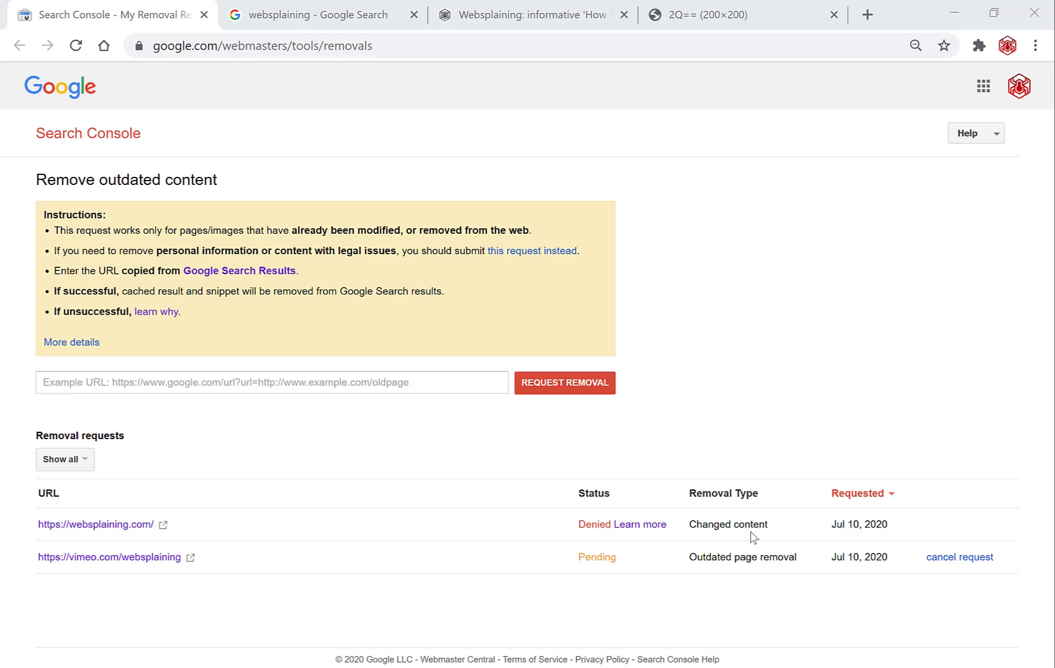
Copy the logo result's link address again.
left_click(335, 18)
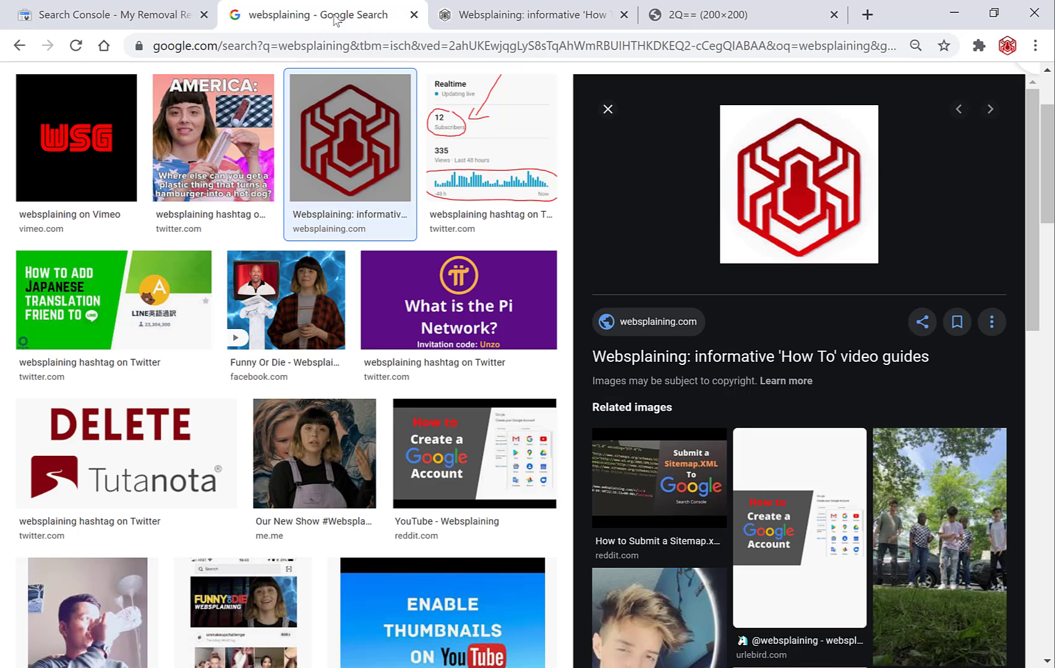
right_click(797, 172)
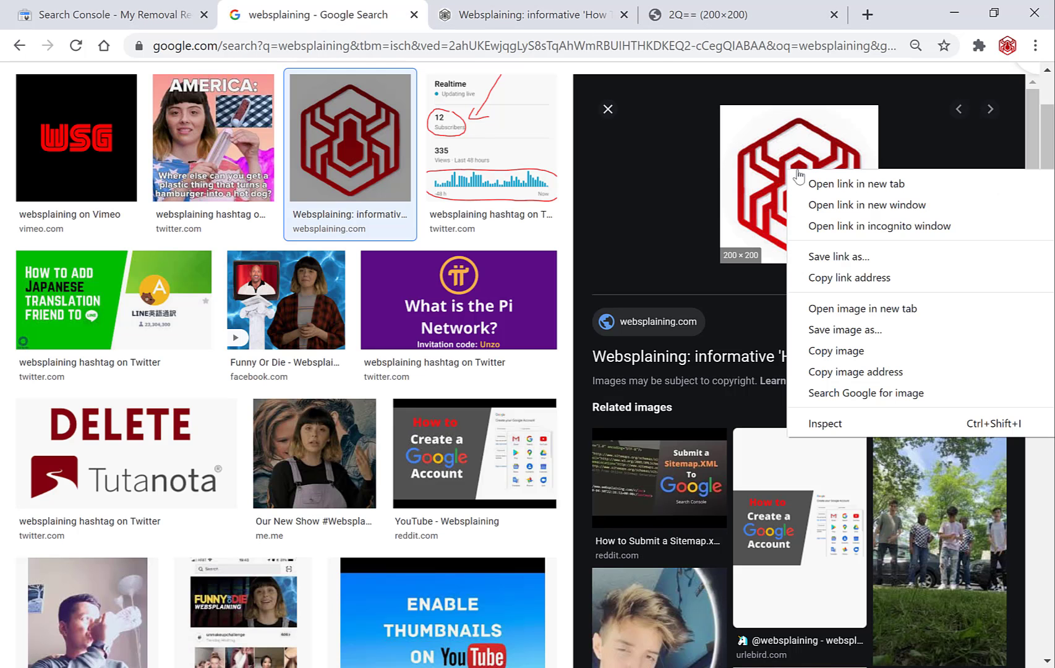
left_click(838, 278)
Submit the pasted link for removal, confirm Yes, and choose the outdated snippet and cache option.
left_click(145, 9)
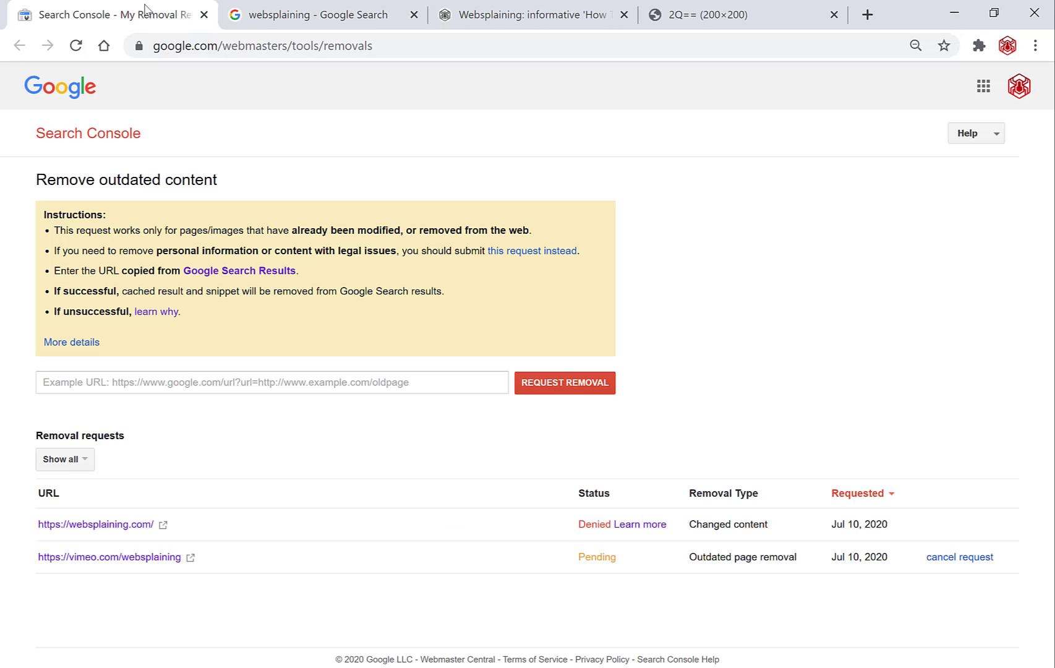
key("ctrl+v")
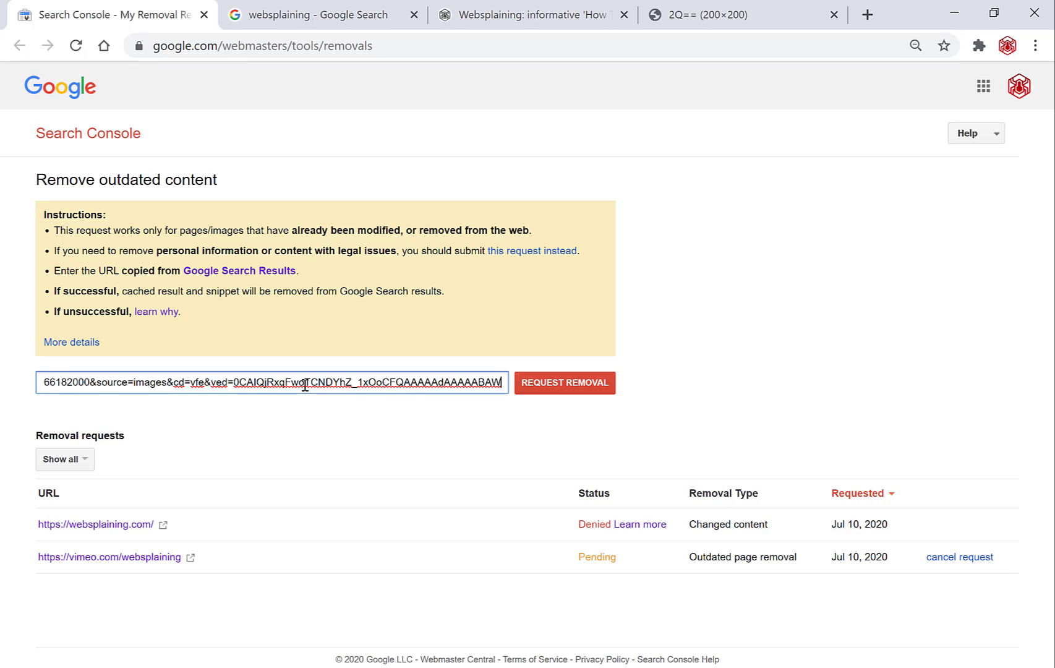
key("Return")
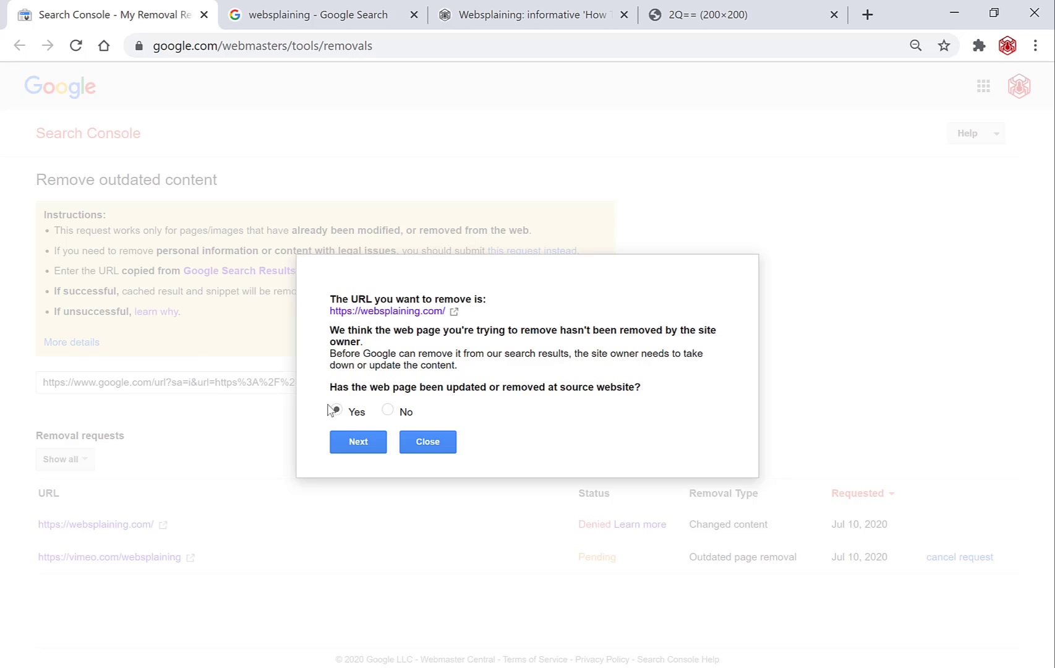
left_click(359, 440)
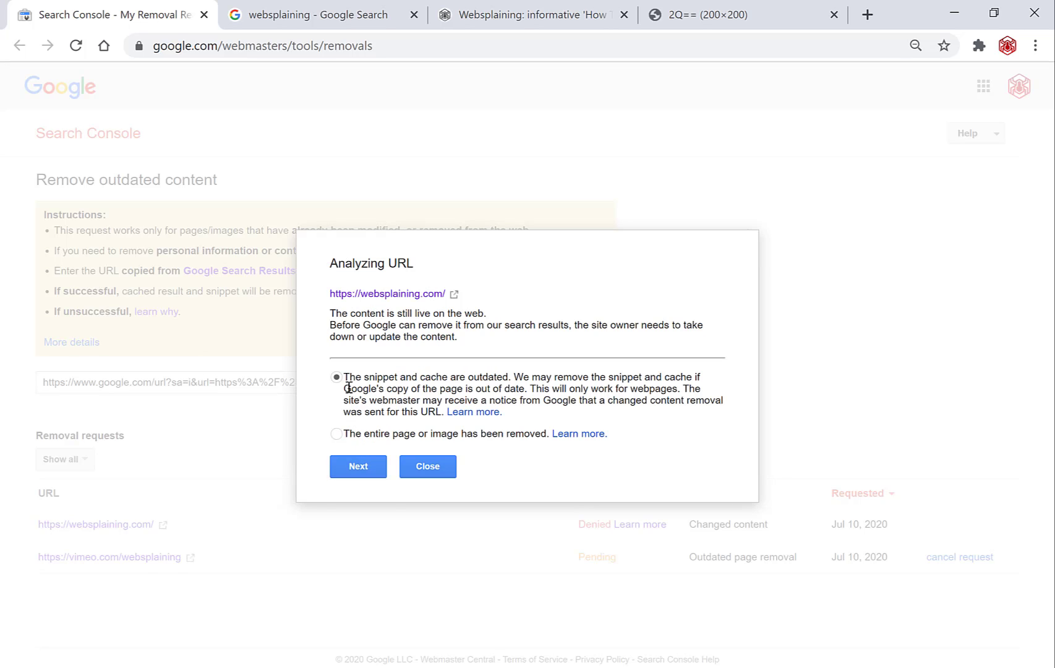
left_click(369, 468)
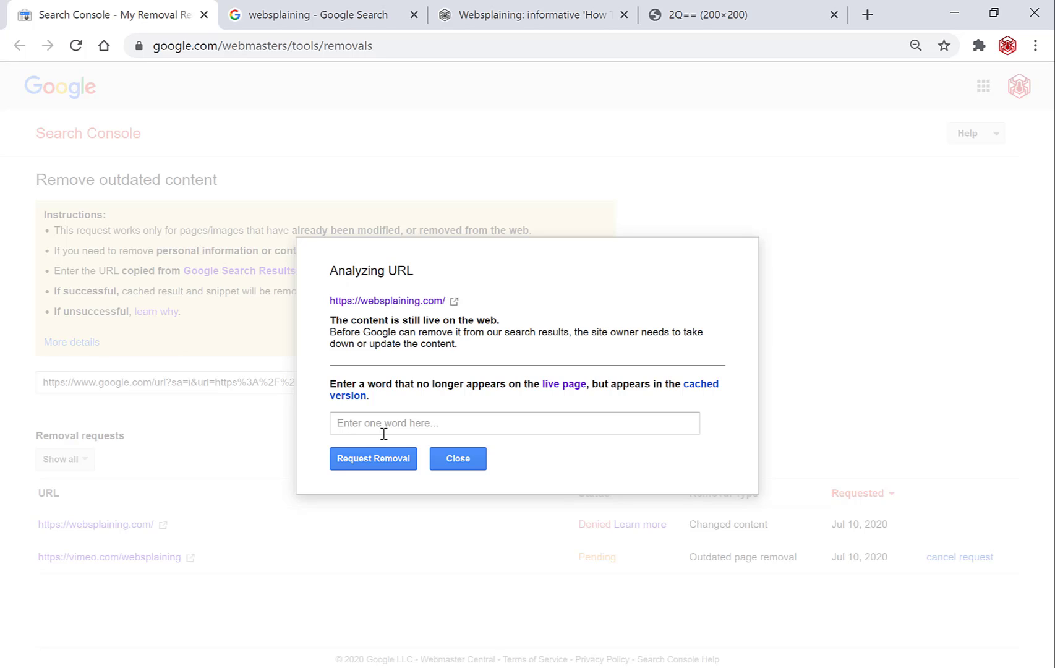
Open the websplaining logo preview in a new tab and inspect its data:image/jpeg address.
left_click(337, 22)
right_click(805, 169)
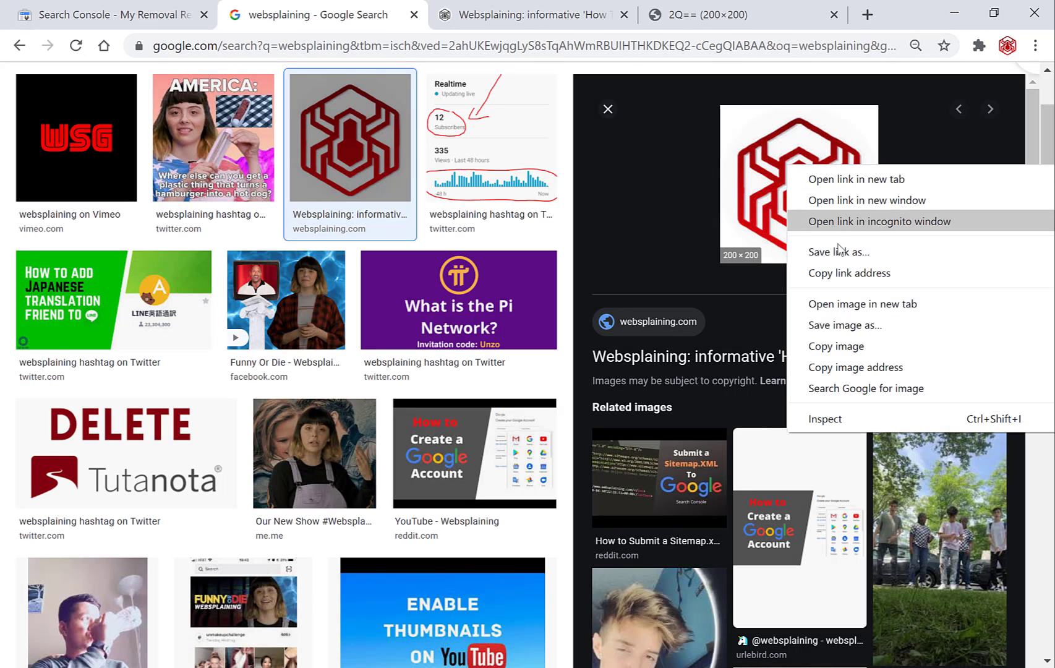
left_click(850, 304)
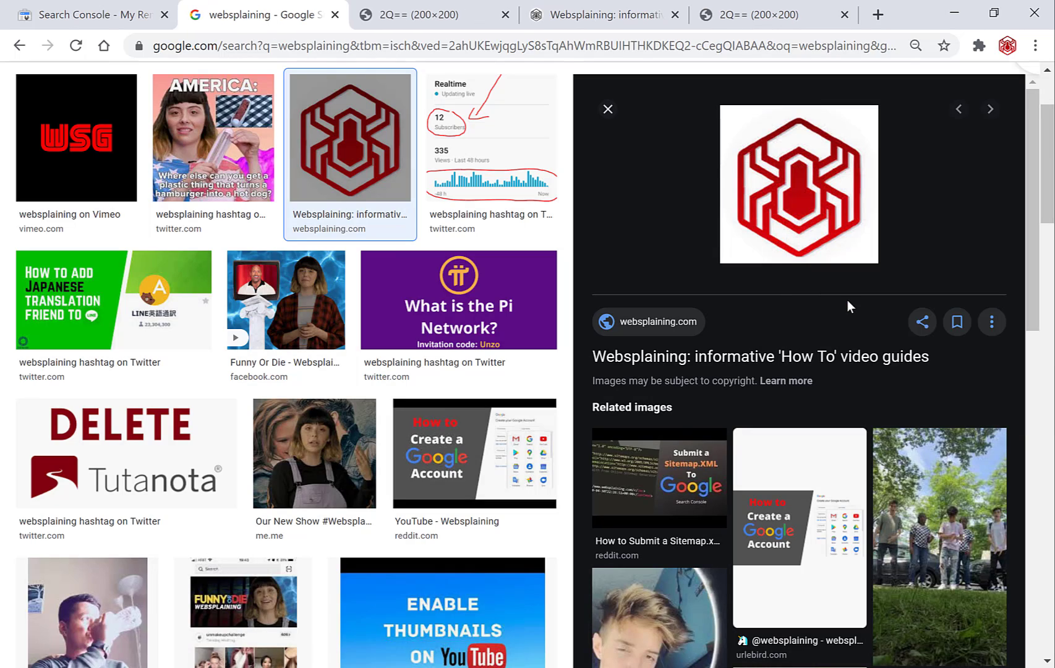
left_click(453, 18)
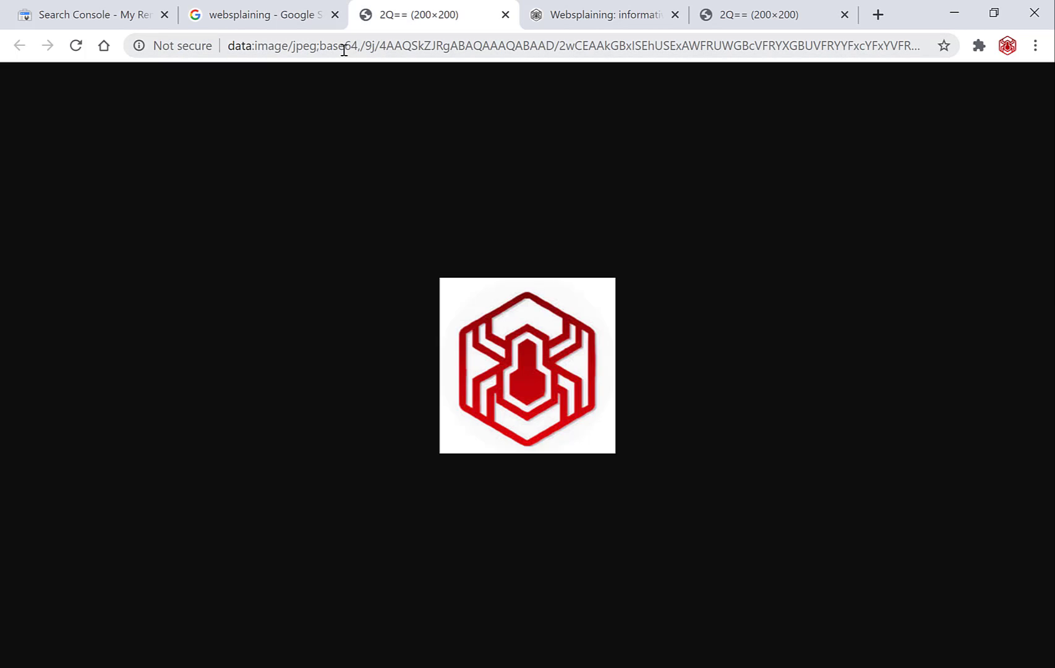
left_click(315, 48)
double_click(314, 48)
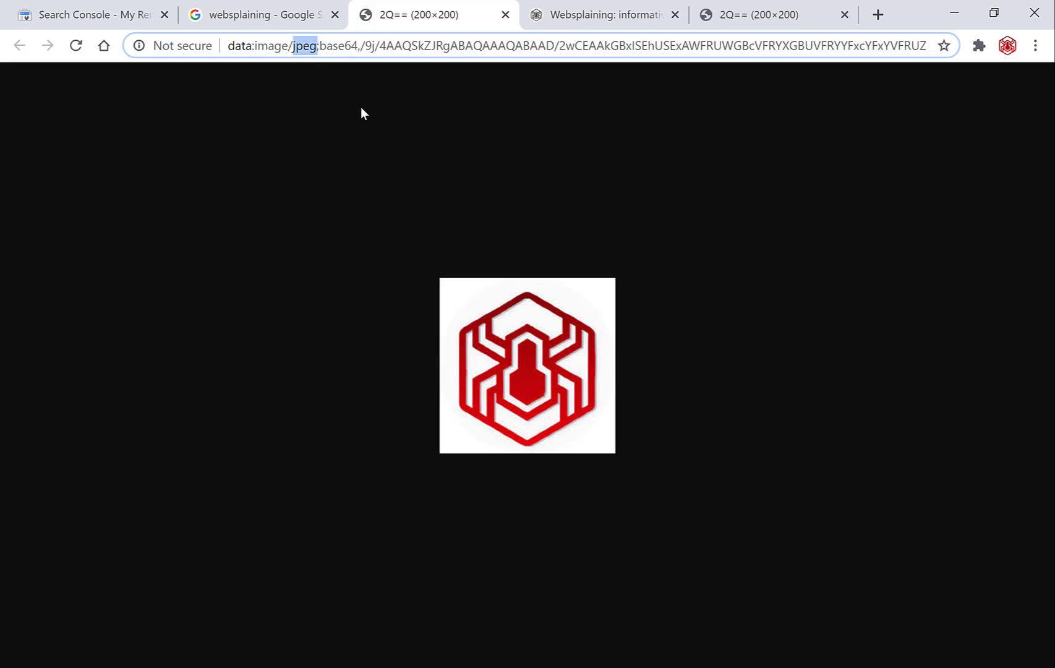
left_click(374, 119)
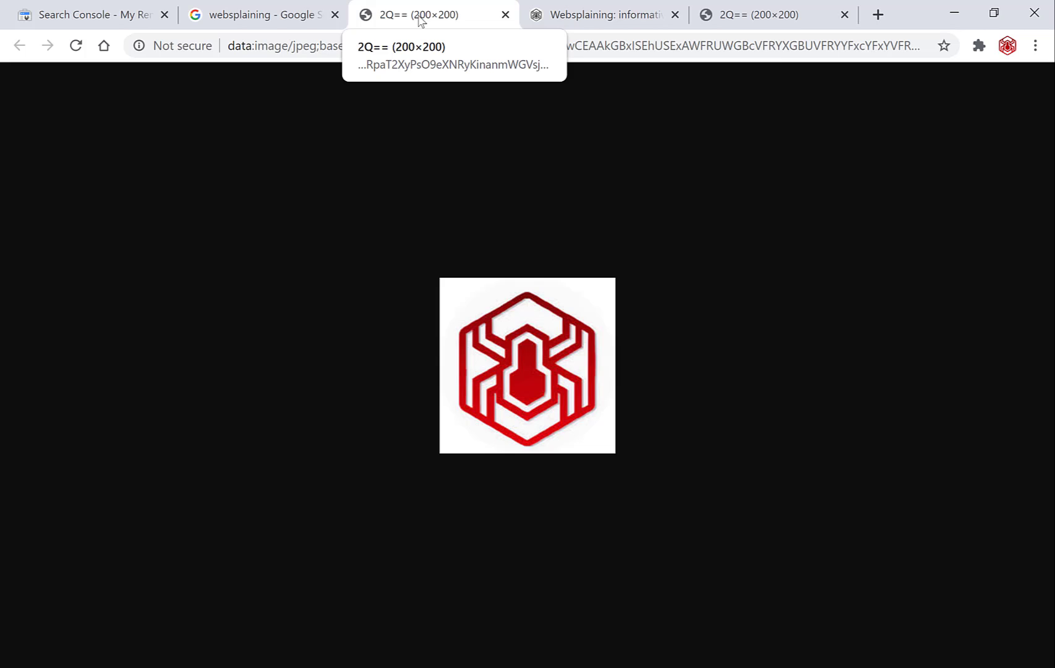
Submit the second websplaining.com removal request with 2Q== as the missing word.
left_click(103, 6)
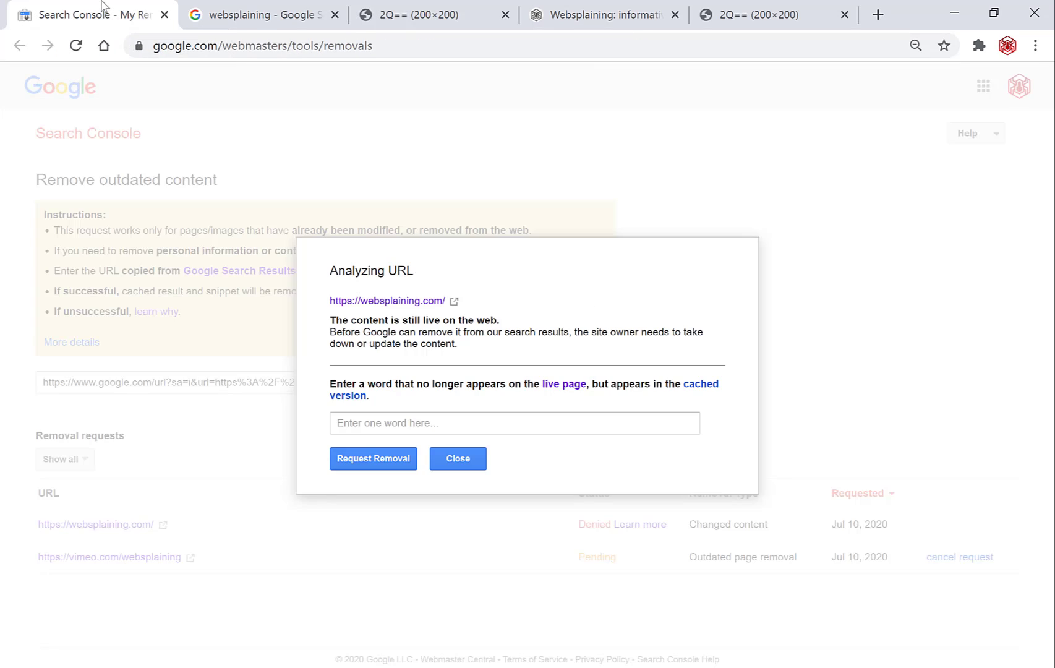
left_click(400, 422)
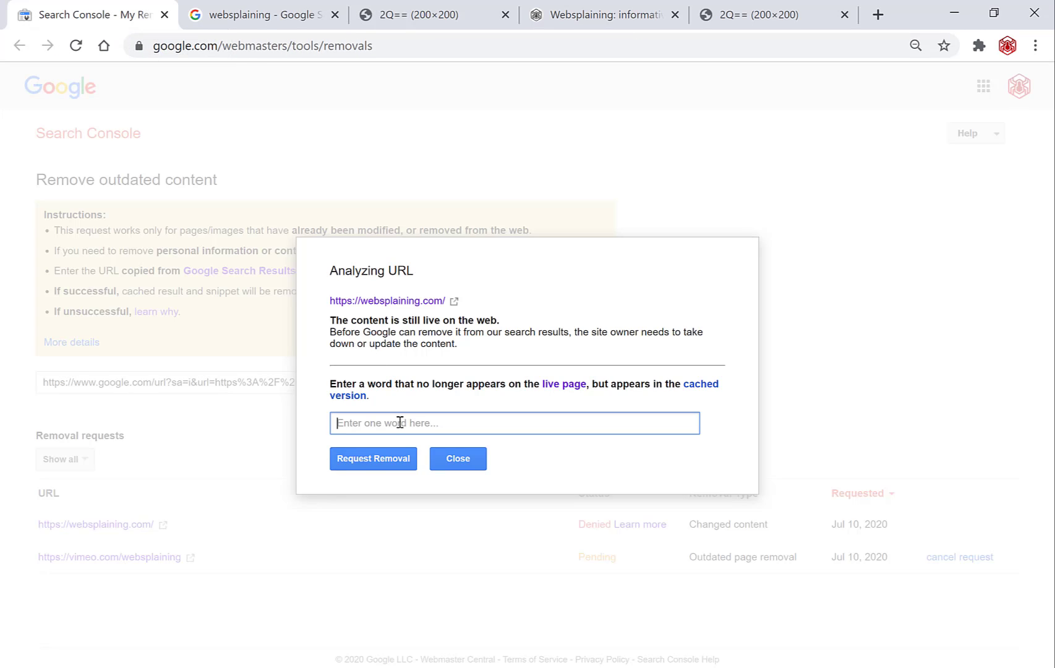
type("2Q==")
left_click(392, 458)
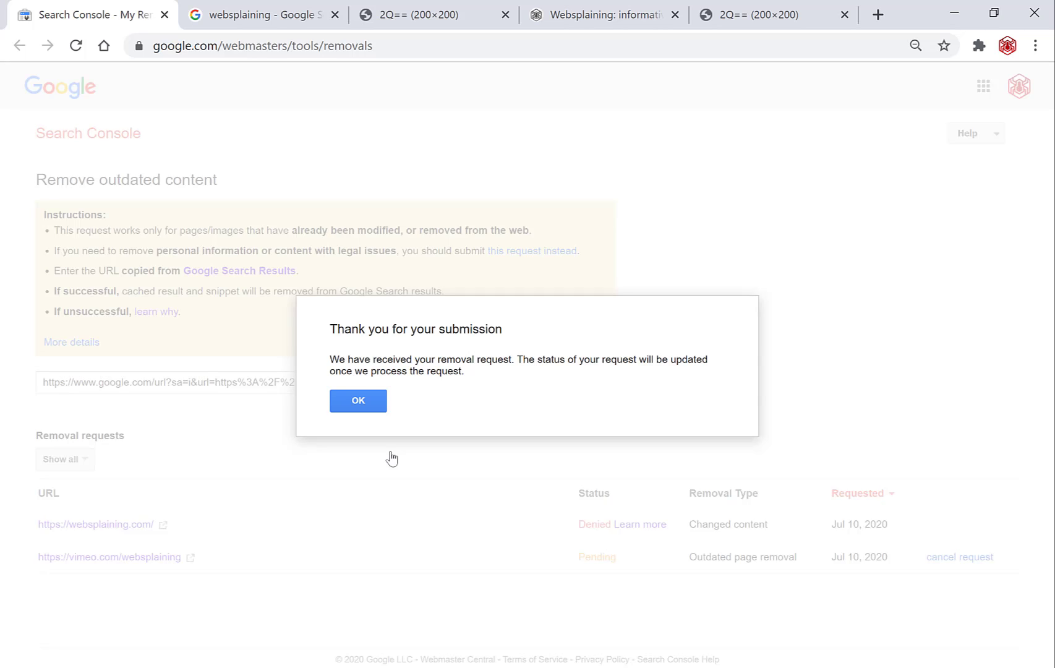
left_click(359, 399)
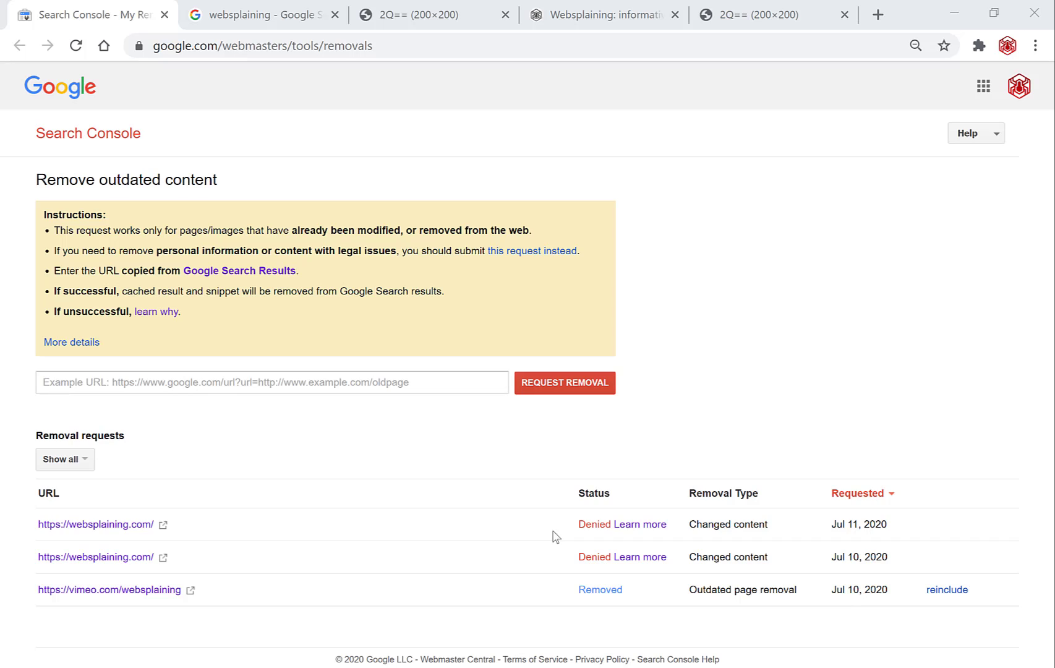
Open websplaining.com from the image result and copy its logo image address.
left_click(271, 17)
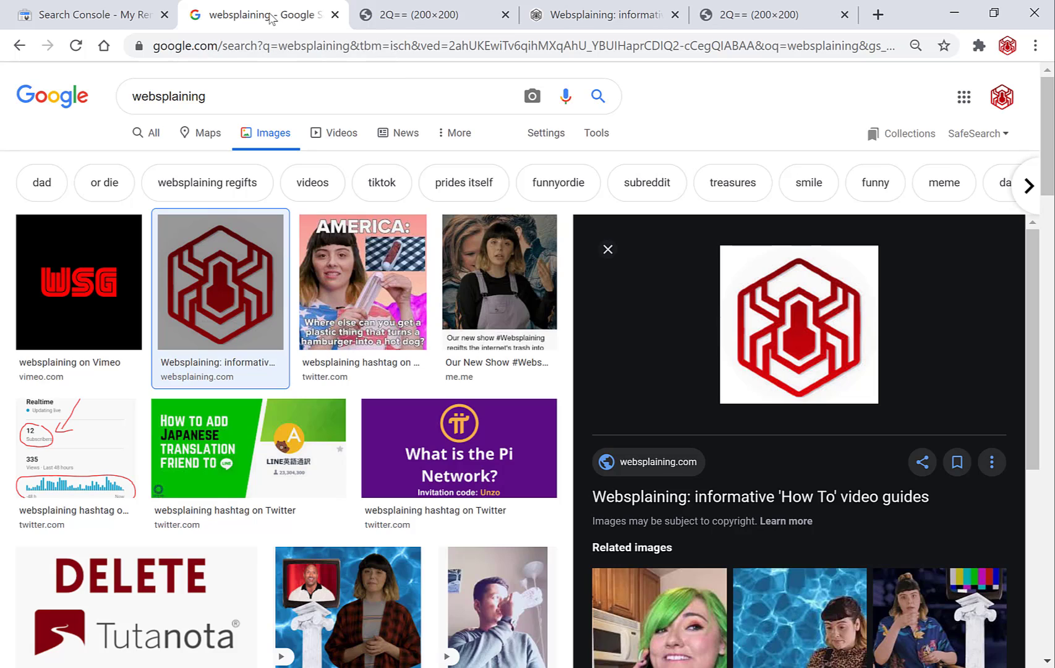
left_click(658, 462)
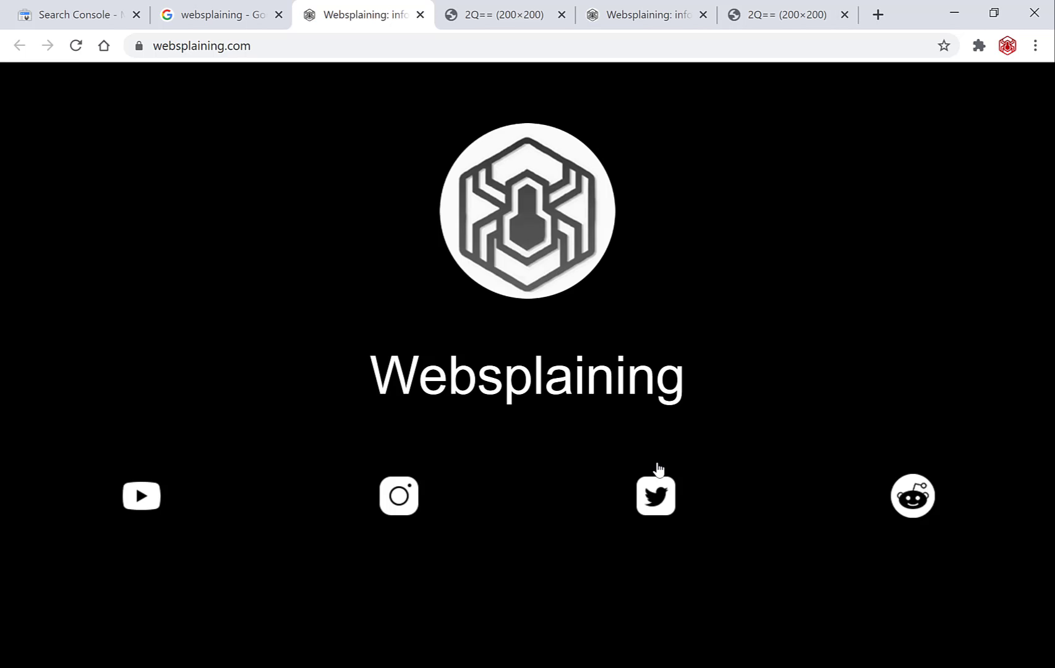
key("ctrl+5")
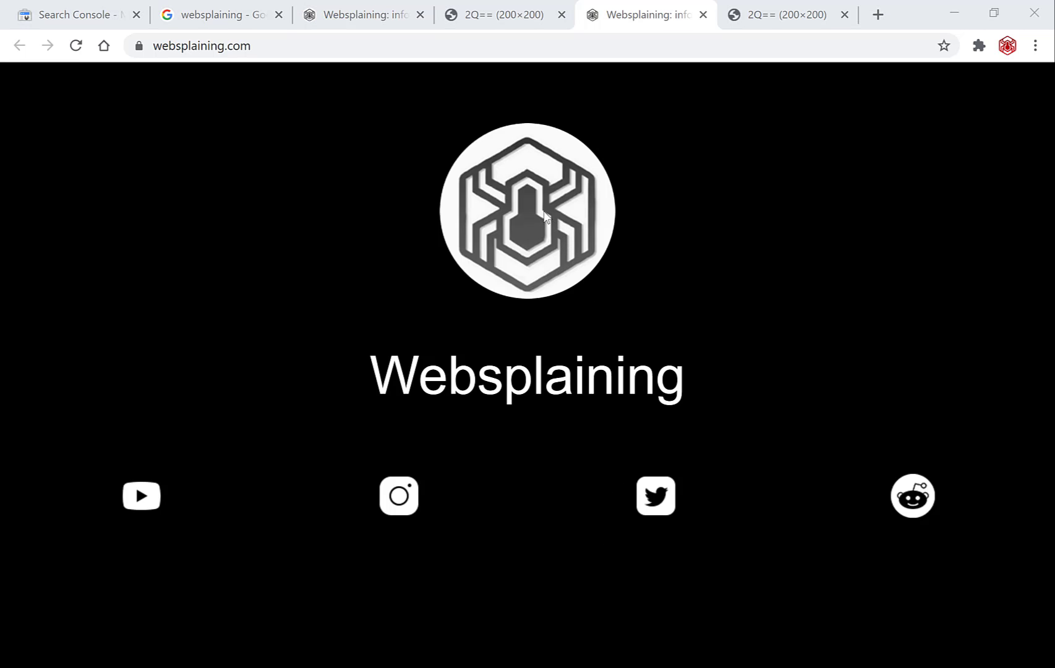
right_click(544, 213)
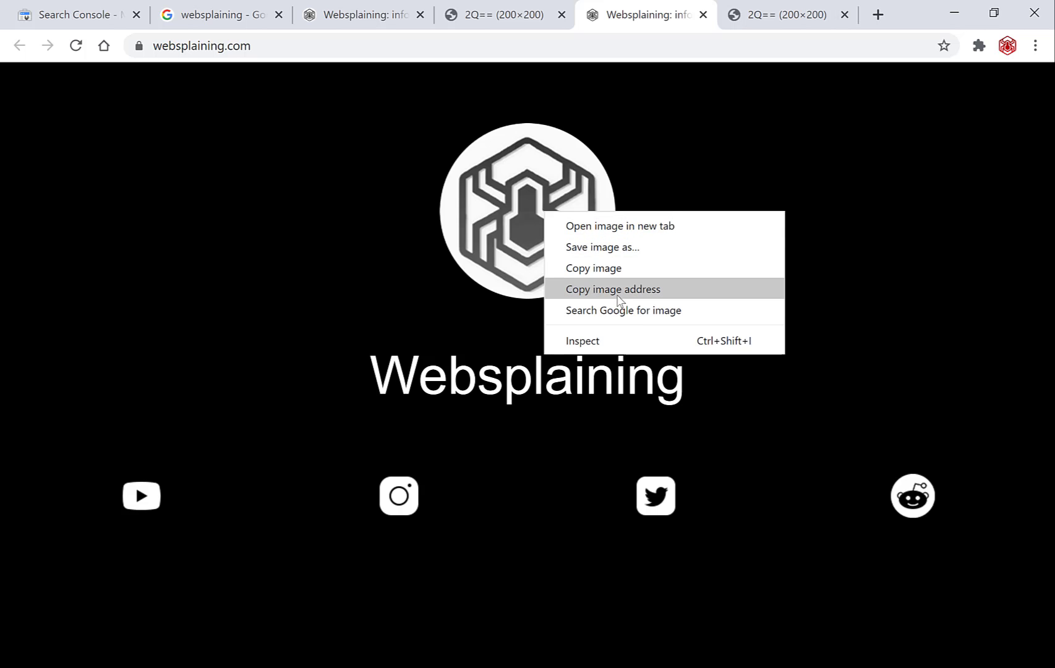
left_click(619, 301)
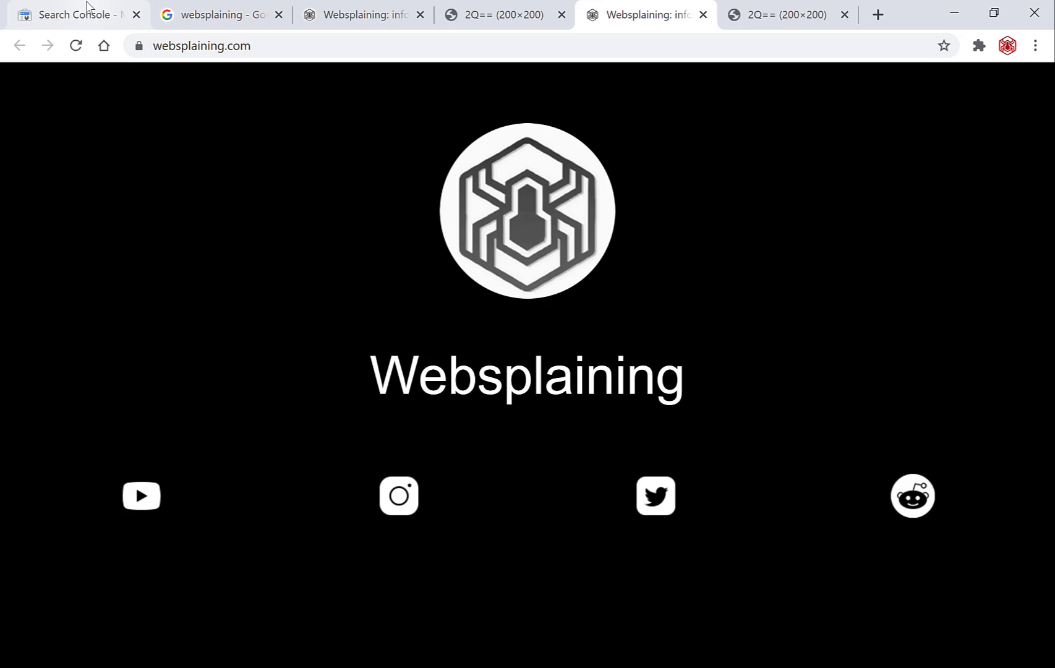
left_click(87, 7)
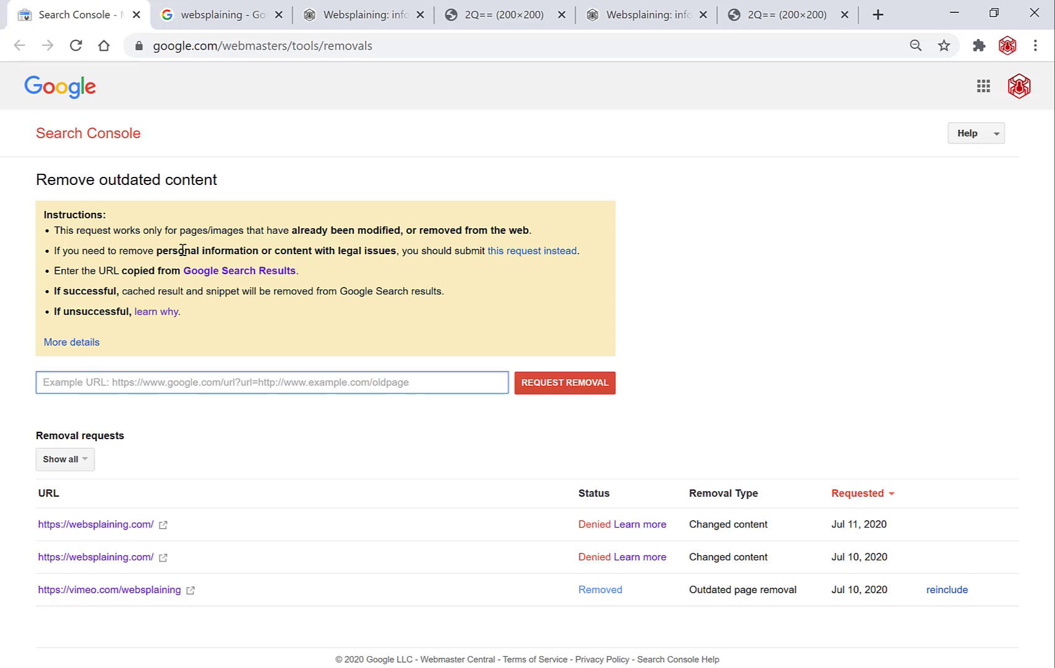
Paste the logo image URL and correct the file name to WSG.png.
key("ctrl+v")
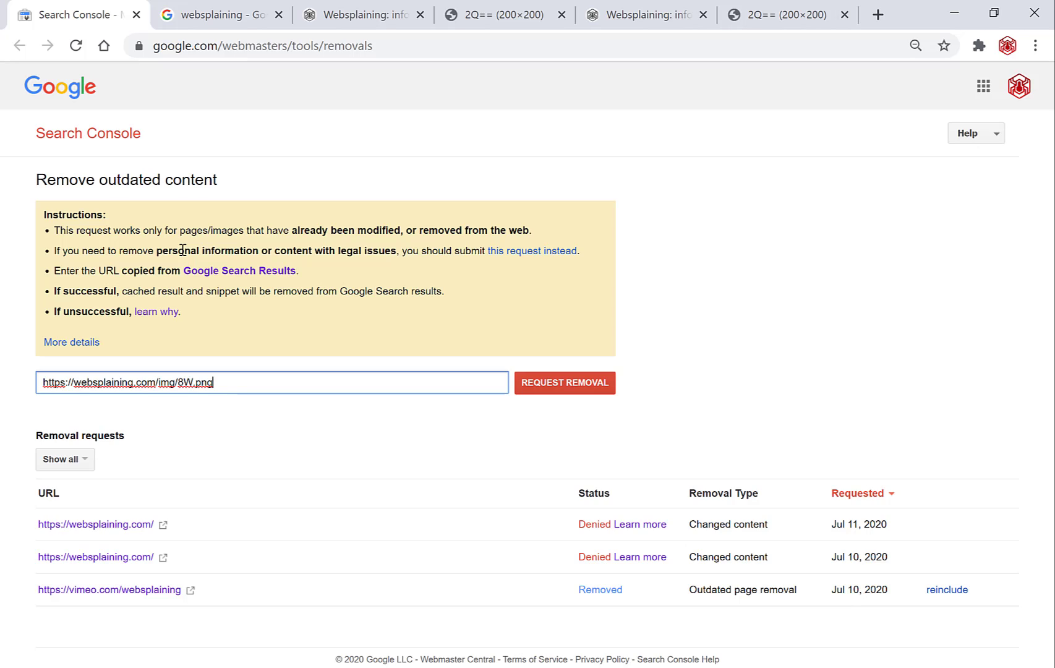
left_click_drag(225, 388, 187, 390)
left_click(198, 384)
key("Left")
key("BackSpace")
type("SG")
left_click(549, 381)
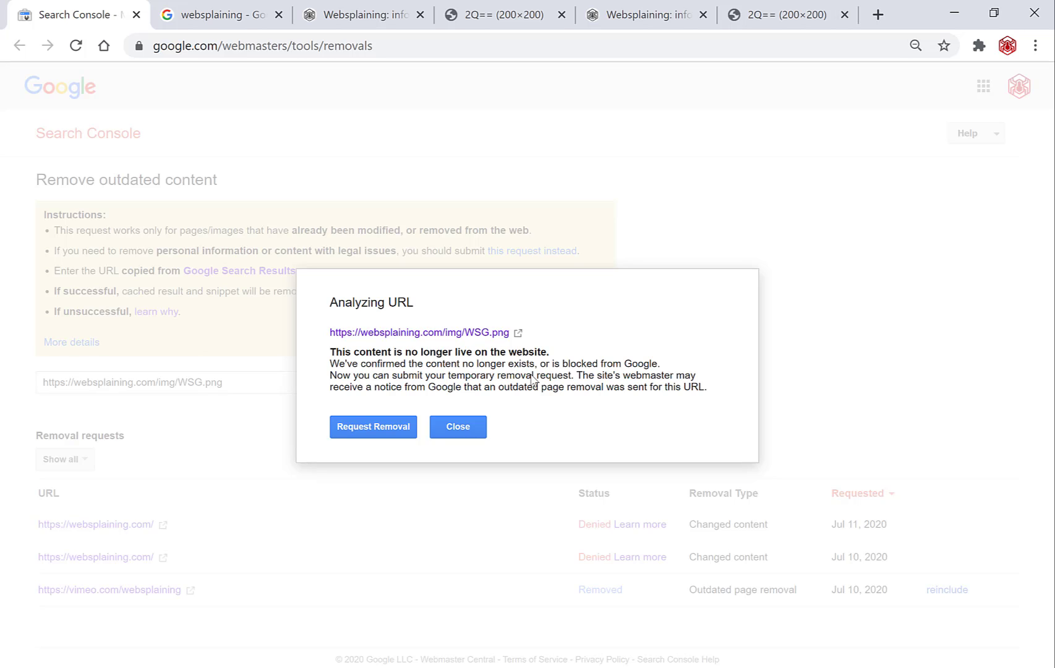
left_click(385, 433)
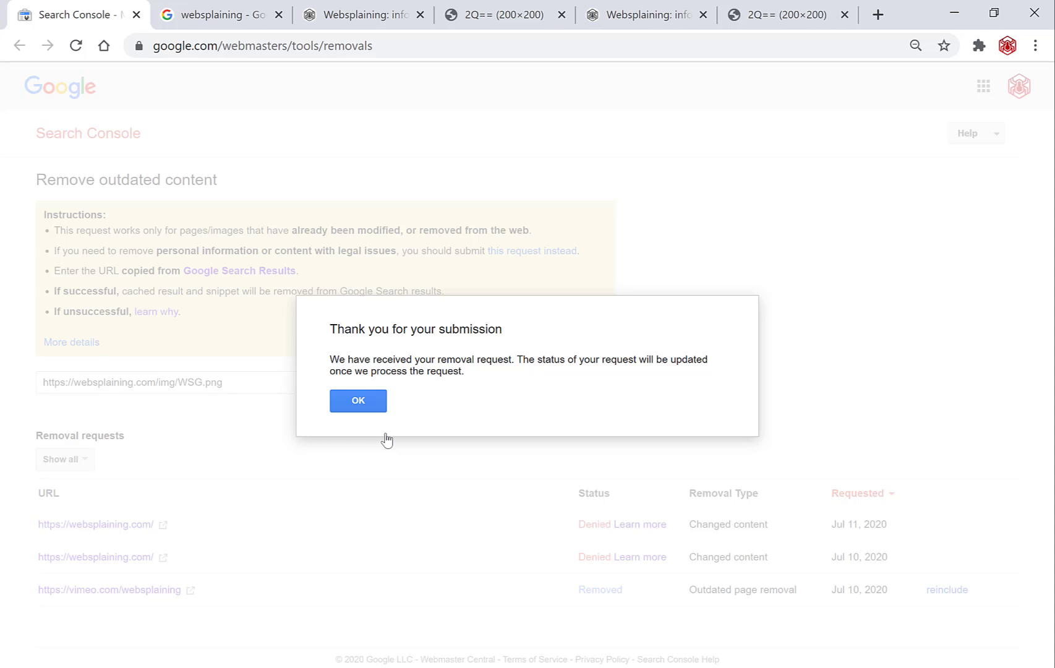
left_click(380, 405)
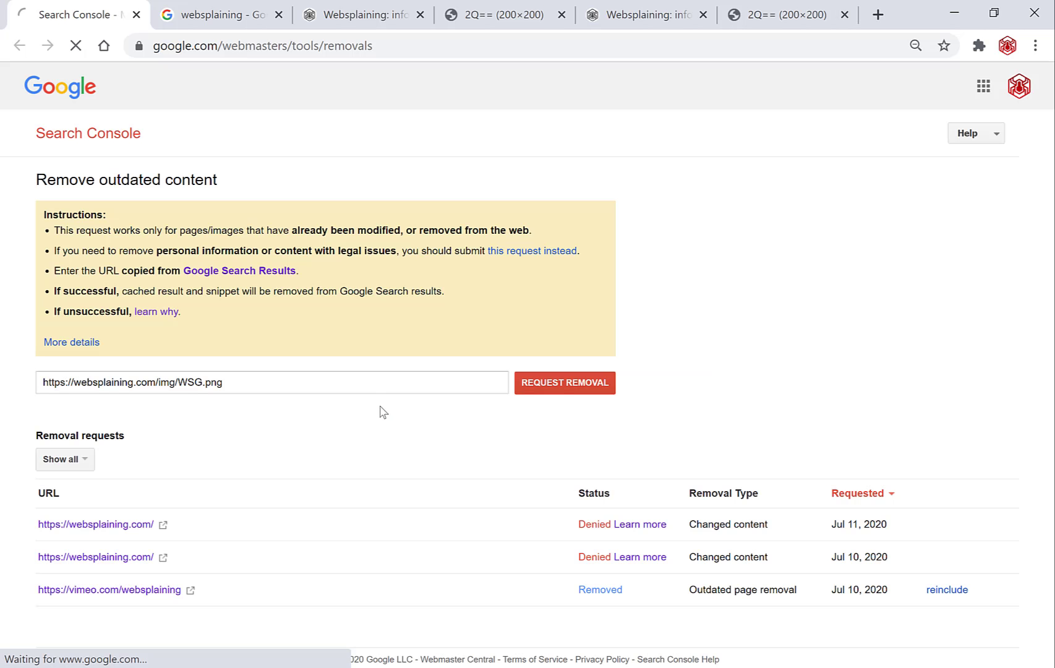